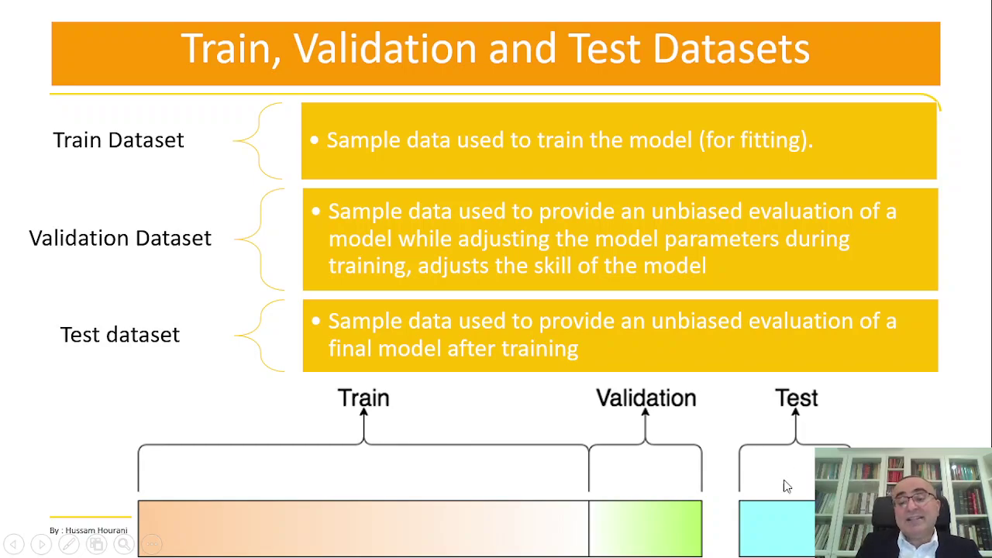
Step: Exit the slideshow so the '5 Classification_ Test Models.pptx' deck shows in editing view on slide 2
{"action": "key", "text": "Escape"}
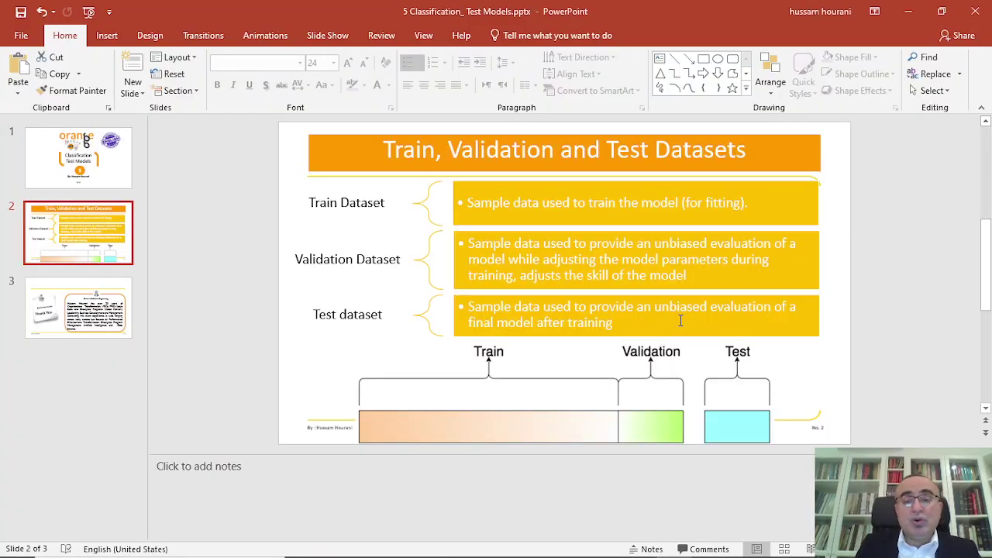
Step: In Orange, add a File widget loading iris.tab with the iris column set as target
{"action": "mouse_move", "coordinate": [593, 551]}
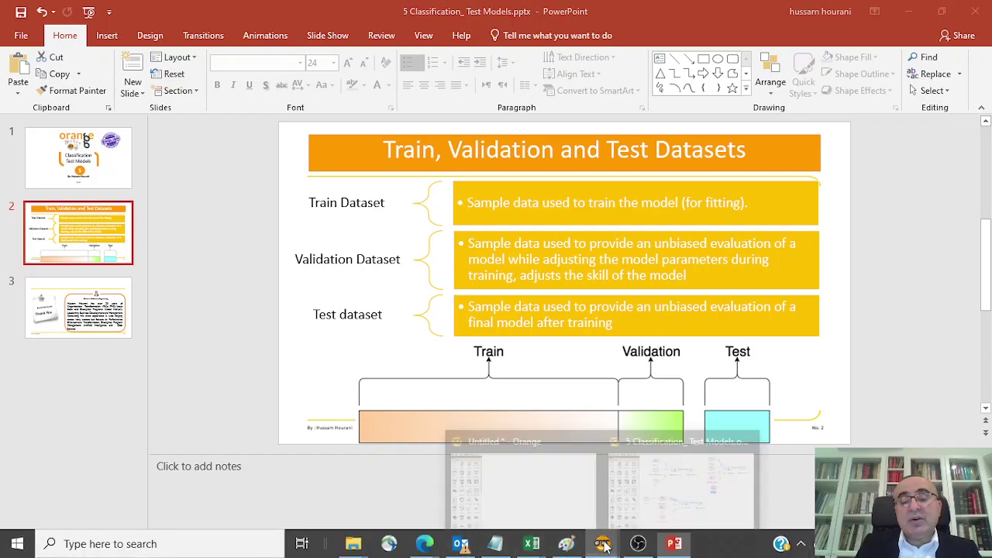
{"action": "left_click", "coordinate": [553, 458]}
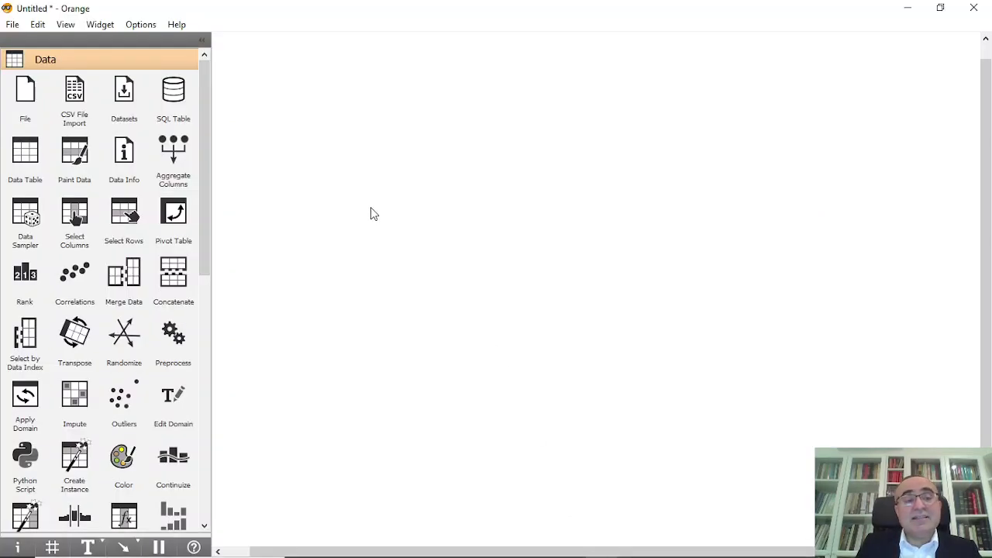
{"action": "left_click_drag", "start_coordinate": [25, 97], "coordinate": [261, 93]}
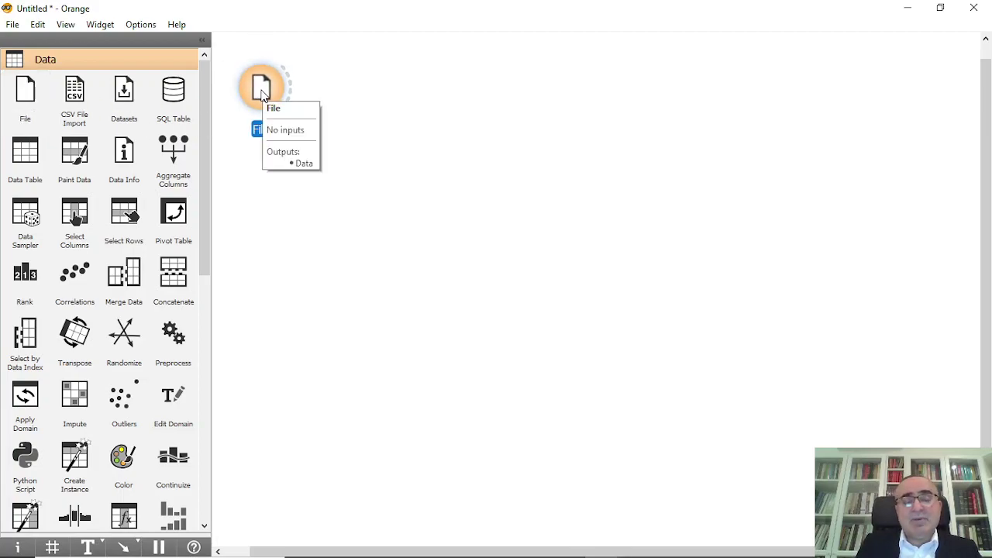
{"action": "double_click", "coordinate": [262, 89]}
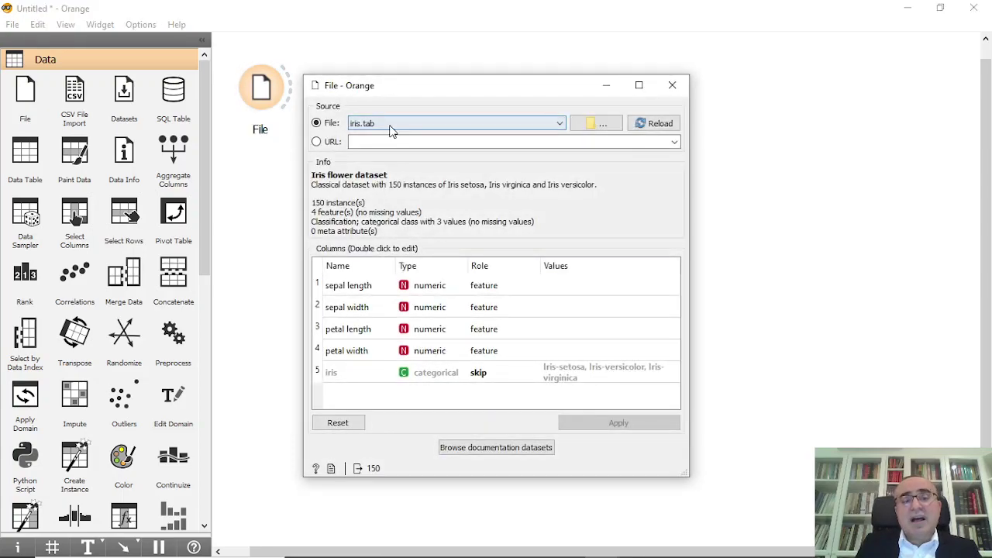
{"action": "double_click", "coordinate": [505, 372]}
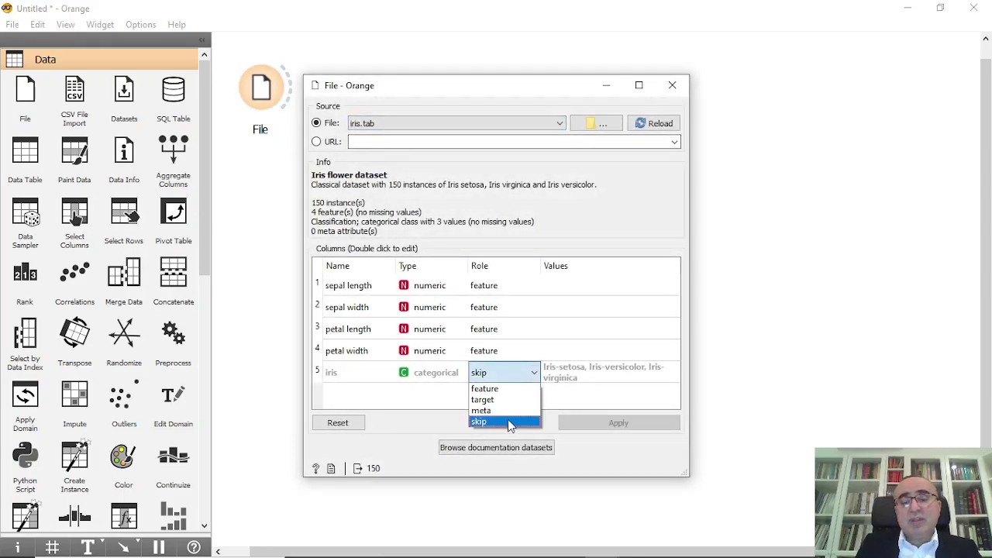
{"action": "left_click", "coordinate": [500, 400]}
{"action": "left_click", "coordinate": [645, 422]}
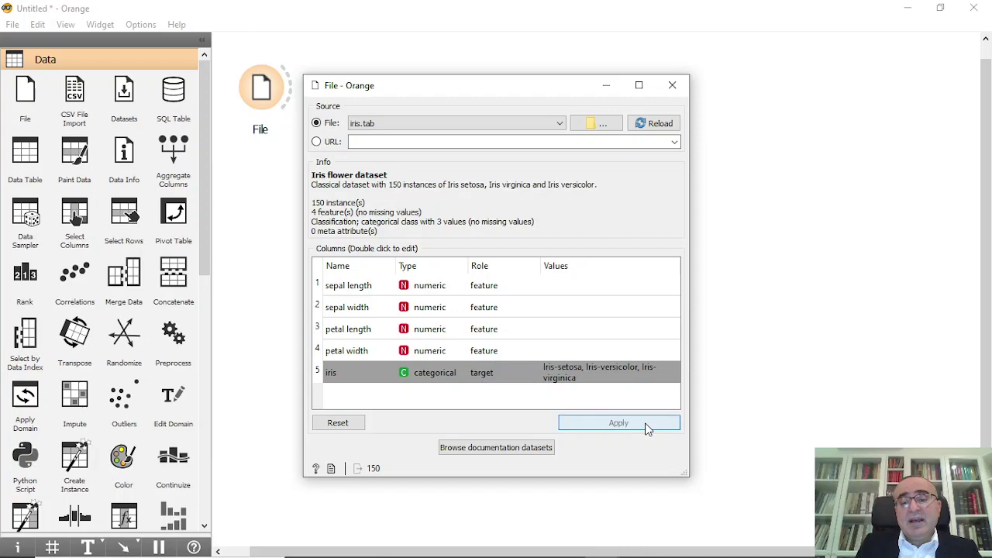
{"action": "left_click", "coordinate": [672, 85]}
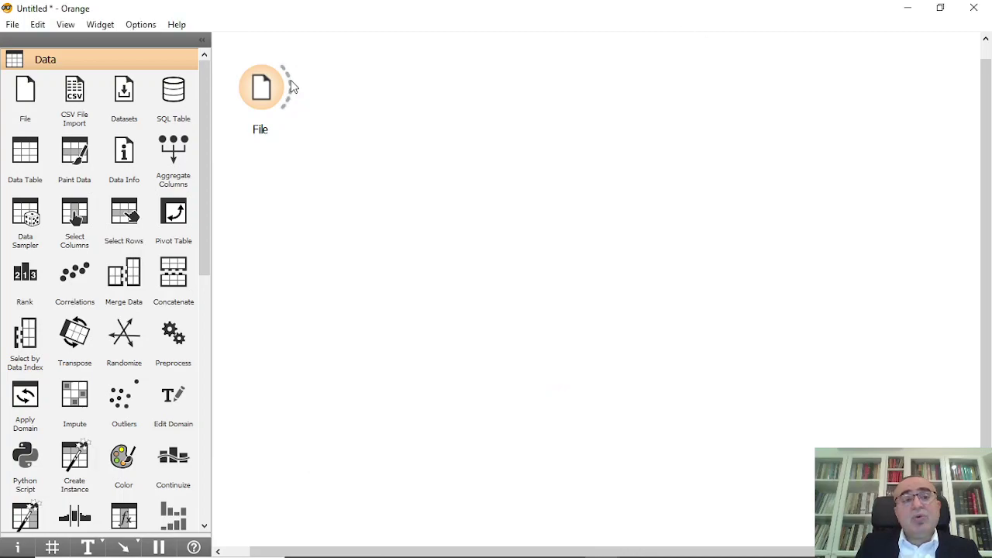
Step: Connect a Test and Score widget to the File widget
{"action": "left_click_drag", "start_coordinate": [290, 81], "coordinate": [405, 89]}
{"action": "type", "text": "test"}
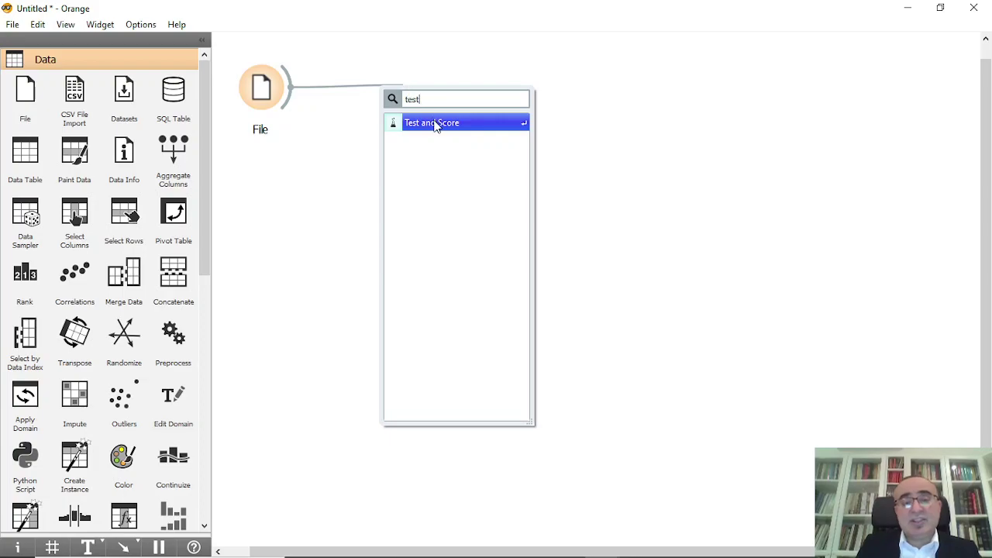
{"action": "key", "text": "Return"}
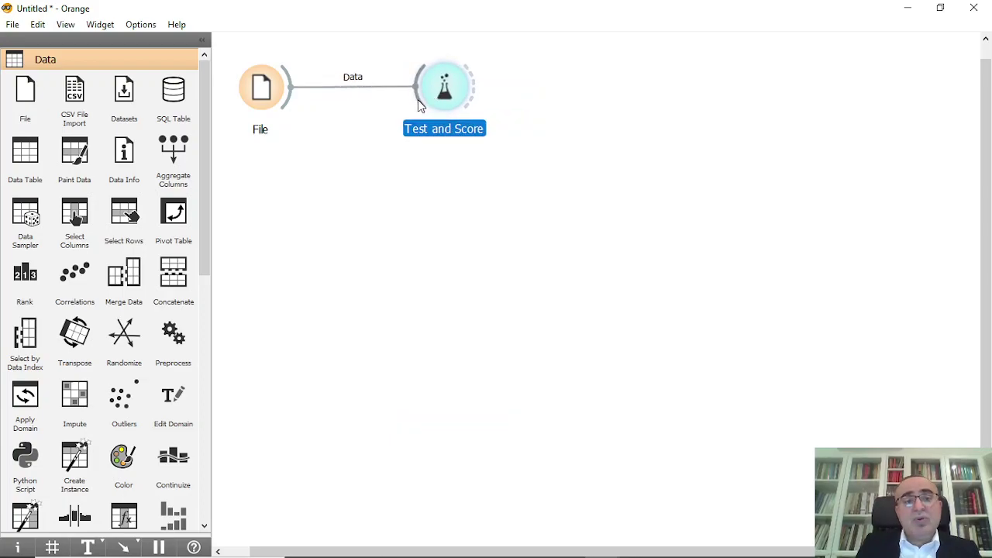
Step: Link Logistic Regression and Tree learners into Test and Score and tidy their positions
{"action": "left_click_drag", "start_coordinate": [431, 97], "coordinate": [287, 164]}
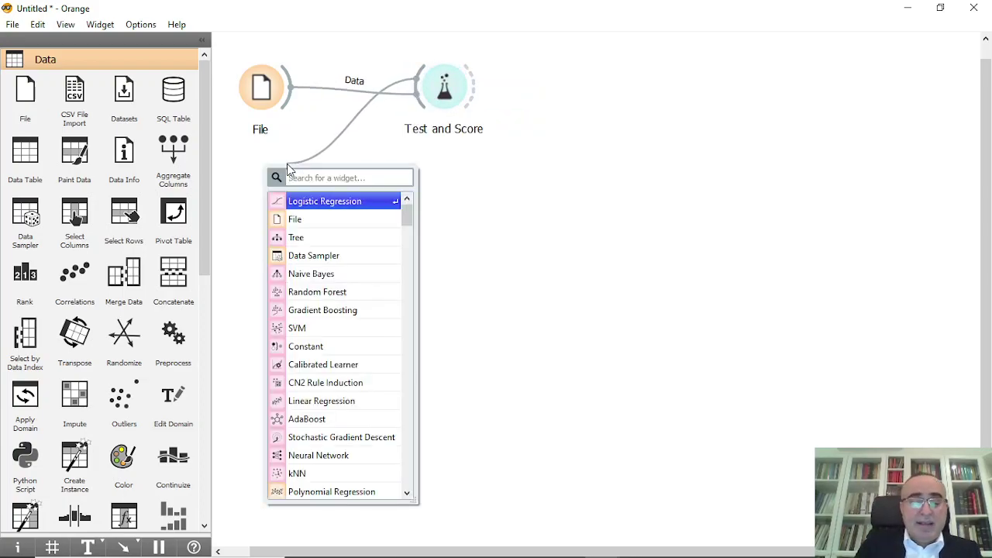
{"action": "type", "text": "log"}
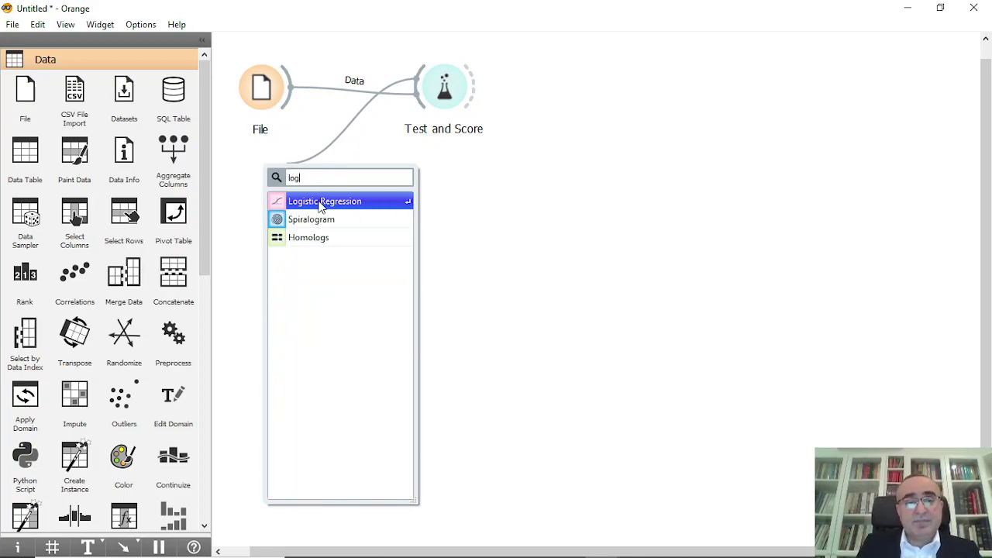
{"action": "left_click", "coordinate": [319, 202]}
{"action": "left_click_drag", "start_coordinate": [421, 97], "coordinate": [285, 257]}
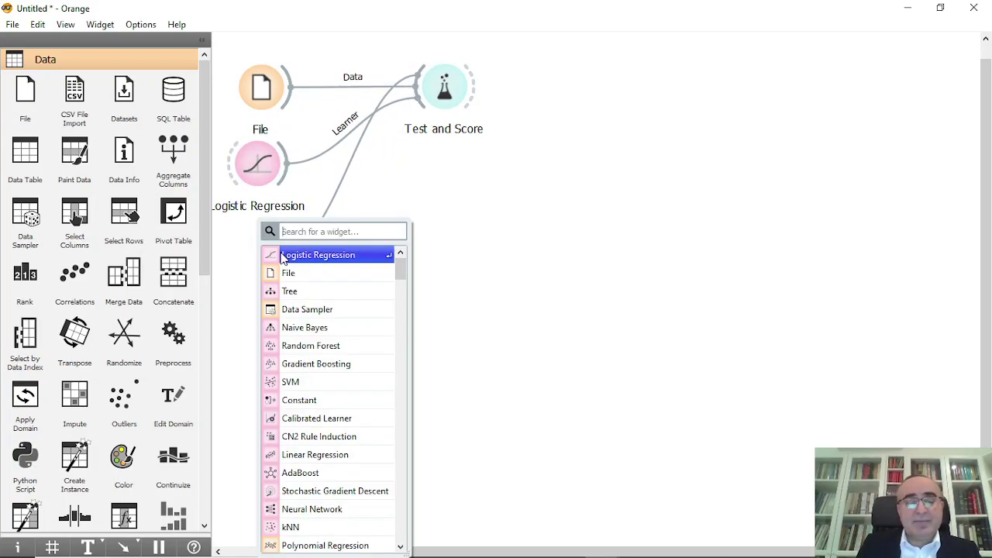
{"action": "type", "text": "tr"}
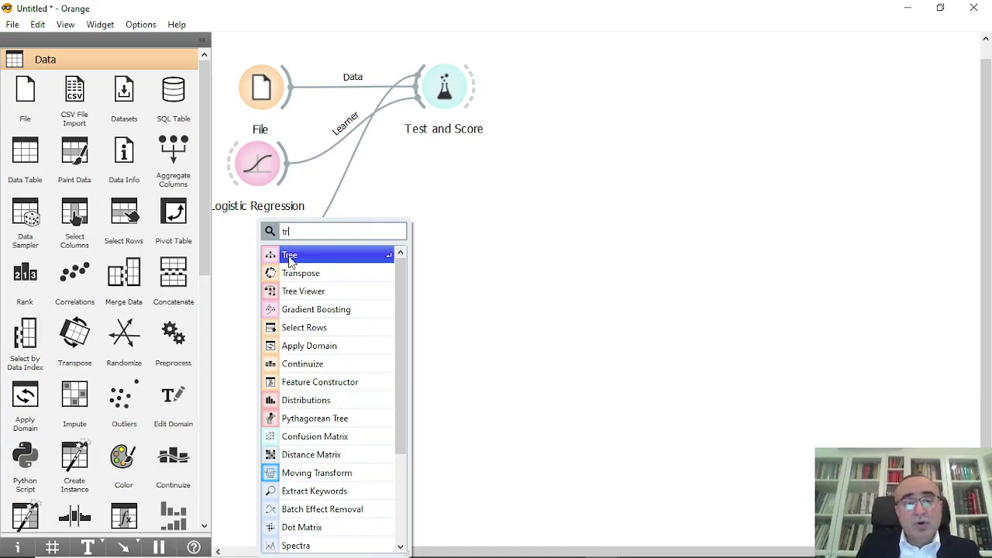
{"action": "left_click", "coordinate": [284, 255]}
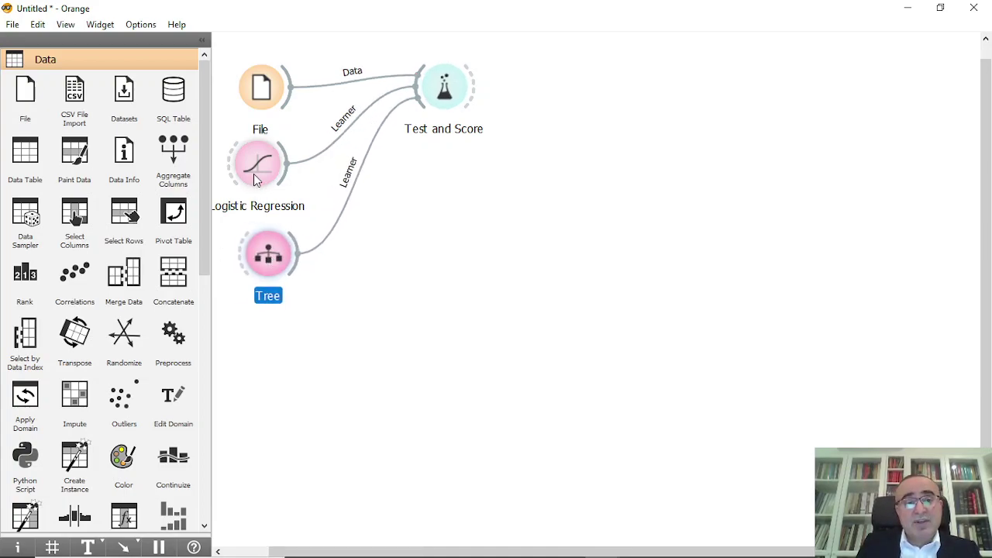
{"action": "left_click_drag", "start_coordinate": [254, 176], "coordinate": [275, 177]}
{"action": "left_click_drag", "start_coordinate": [262, 251], "coordinate": [265, 250]}
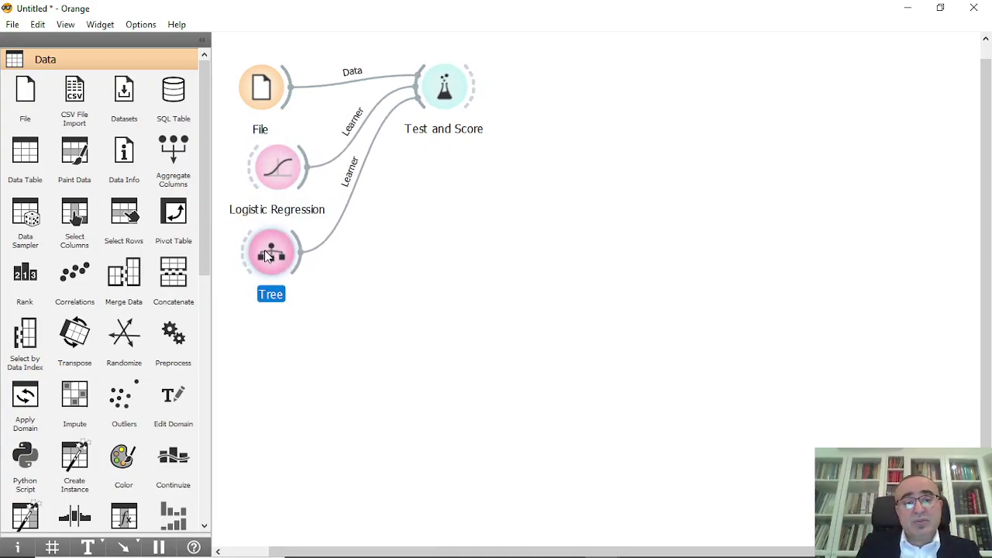
{"action": "left_click_drag", "start_coordinate": [267, 177], "coordinate": [264, 177]}
{"action": "left_click", "coordinate": [454, 93]}
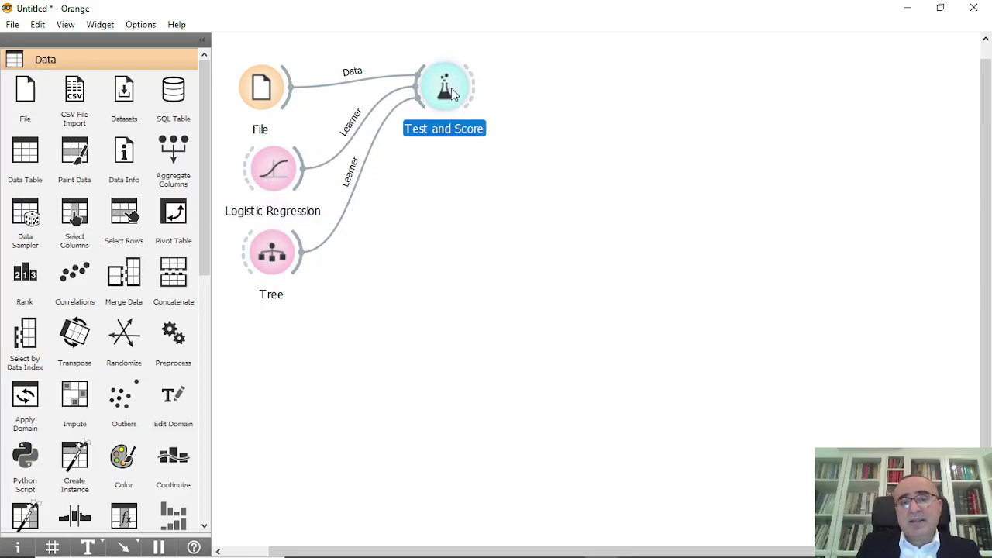
{"action": "double_click", "coordinate": [454, 93]}
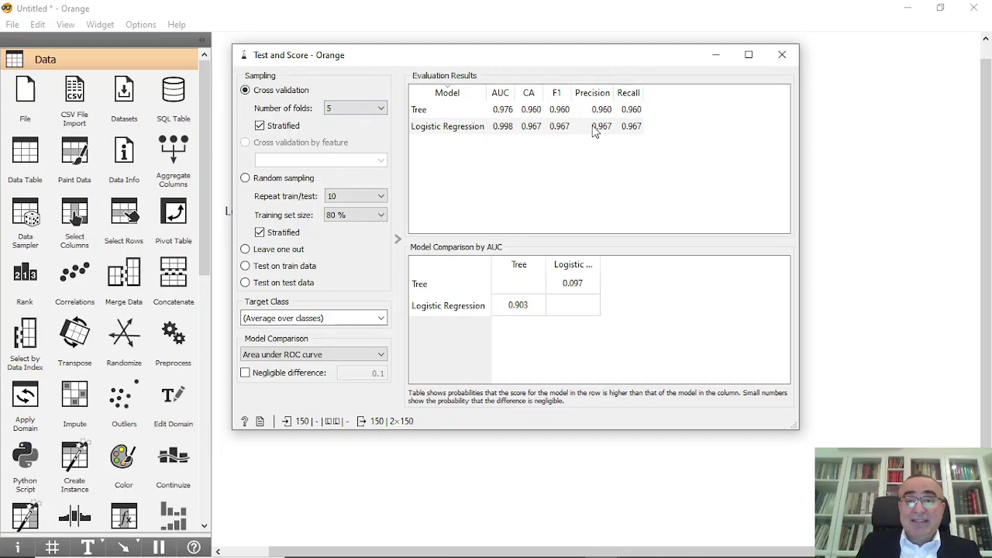
{"action": "left_click", "coordinate": [784, 59]}
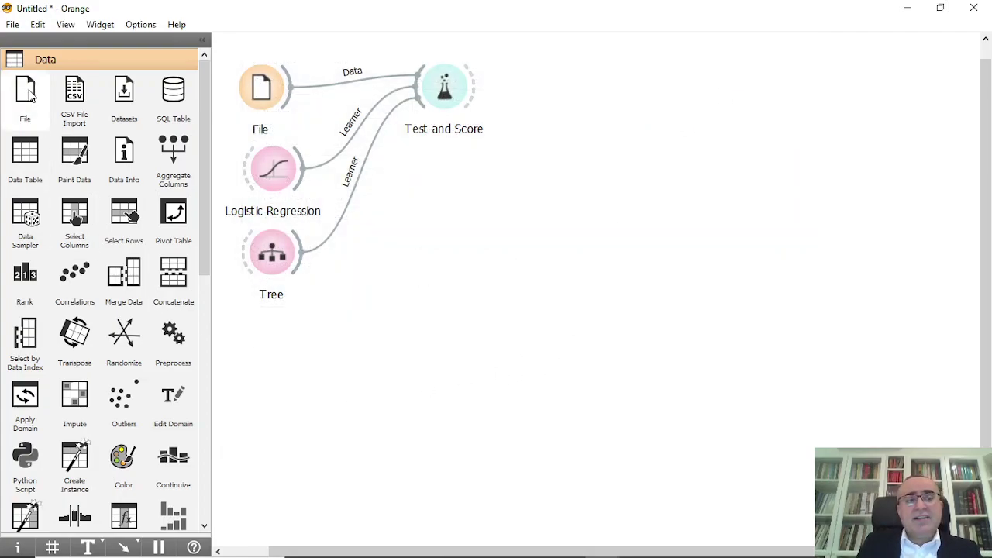
Step: Add a second File widget, File (1), loading iris with iris as the target column
{"action": "left_click_drag", "start_coordinate": [25, 93], "coordinate": [279, 369]}
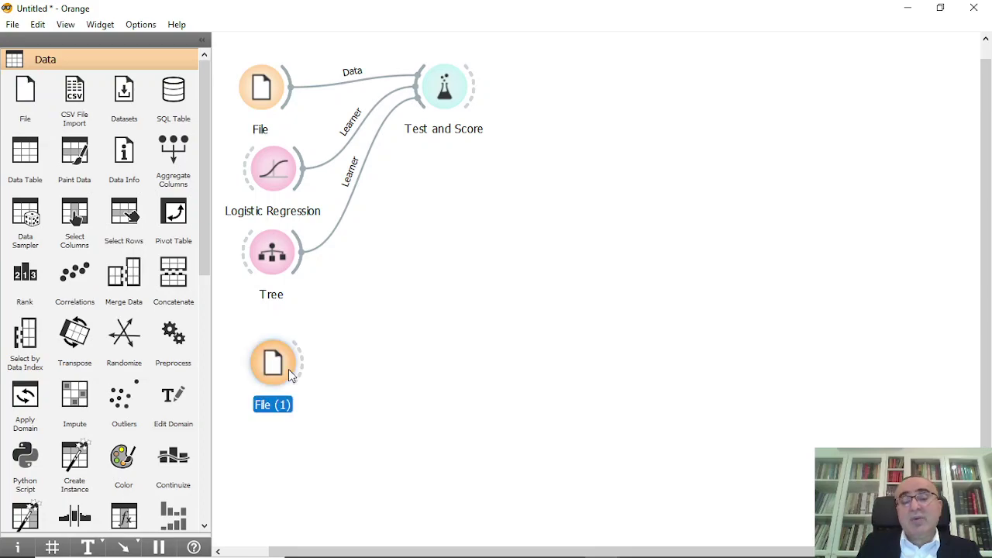
{"action": "double_click", "coordinate": [271, 355]}
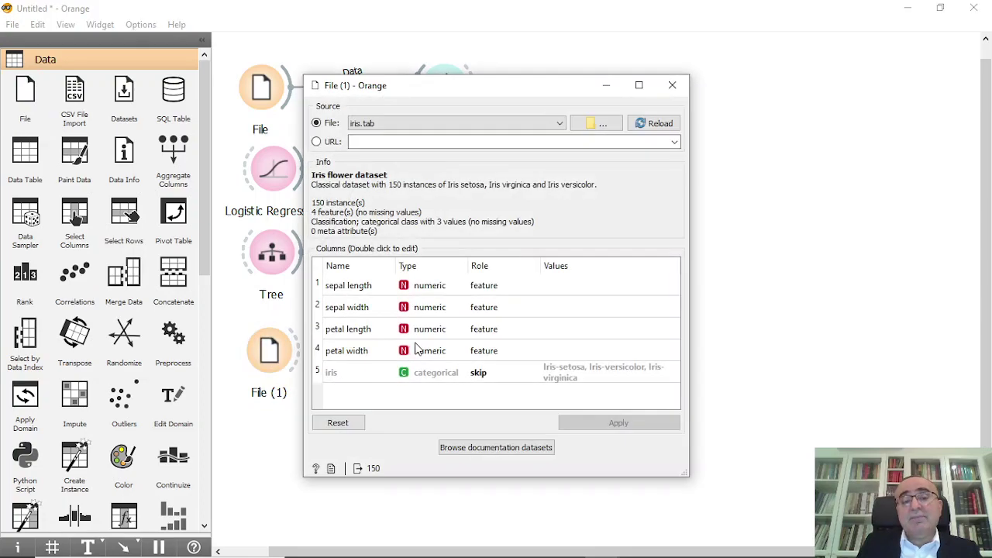
{"action": "double_click", "coordinate": [488, 380]}
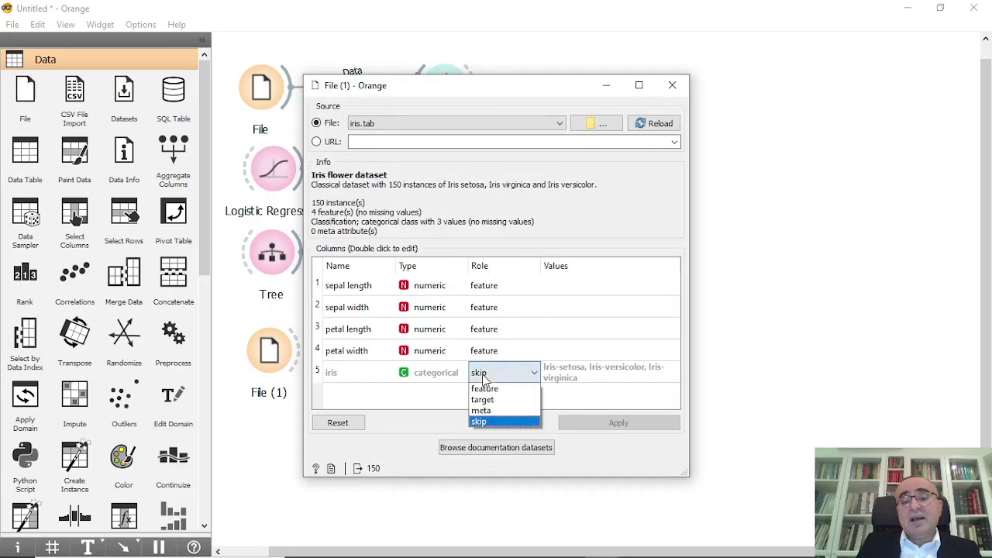
{"action": "left_click", "coordinate": [492, 399]}
{"action": "left_click", "coordinate": [628, 428]}
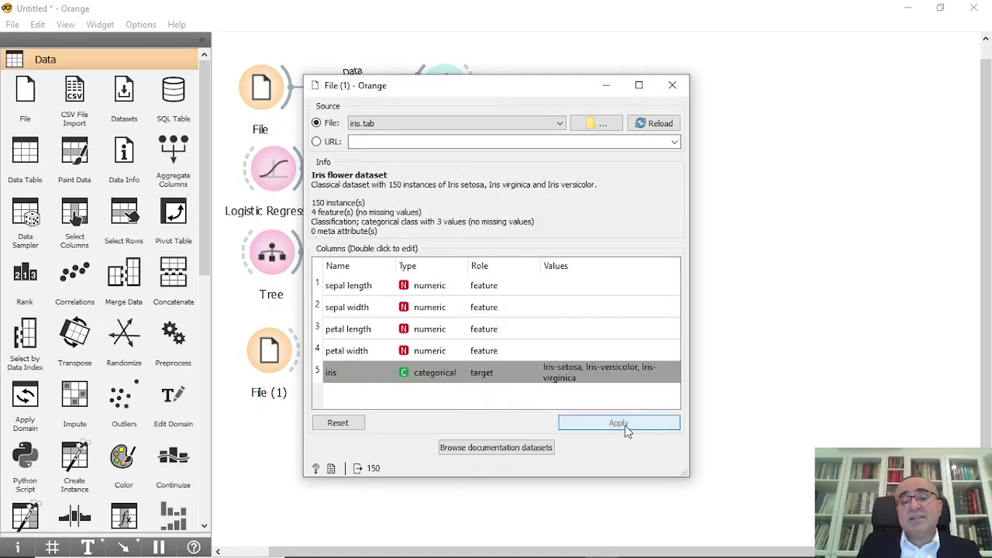
{"action": "left_click", "coordinate": [672, 86]}
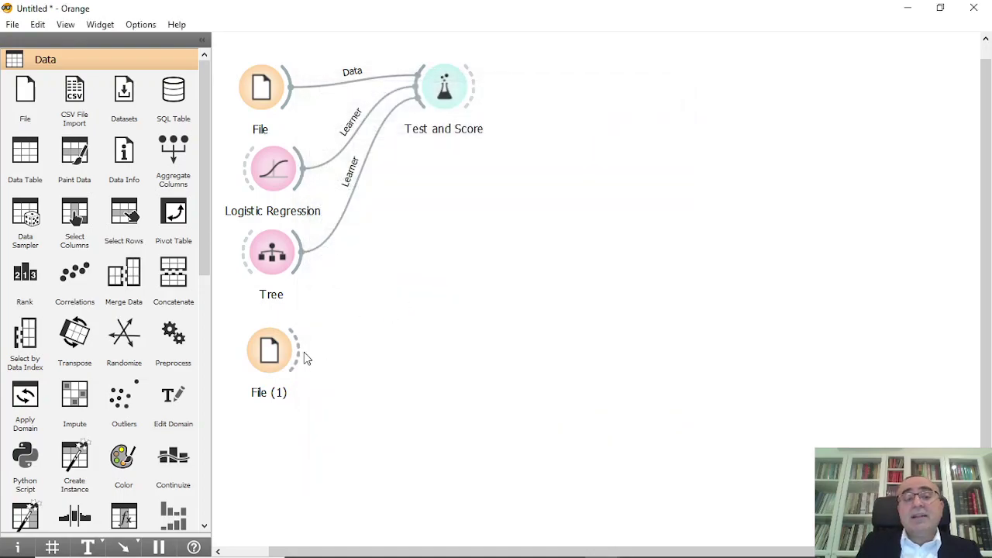
Step: Feed File (1) into a Data Sampler keeping a fixed 75% sample (113 of 150 rows)
{"action": "left_click_drag", "start_coordinate": [300, 352], "coordinate": [384, 350]}
{"action": "type", "text": "data"}
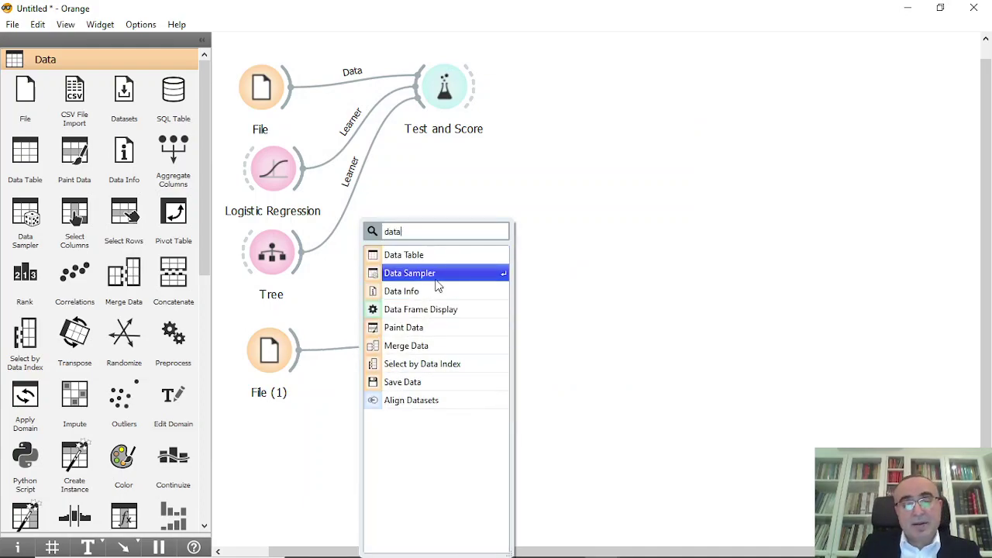
{"action": "left_click", "coordinate": [434, 275]}
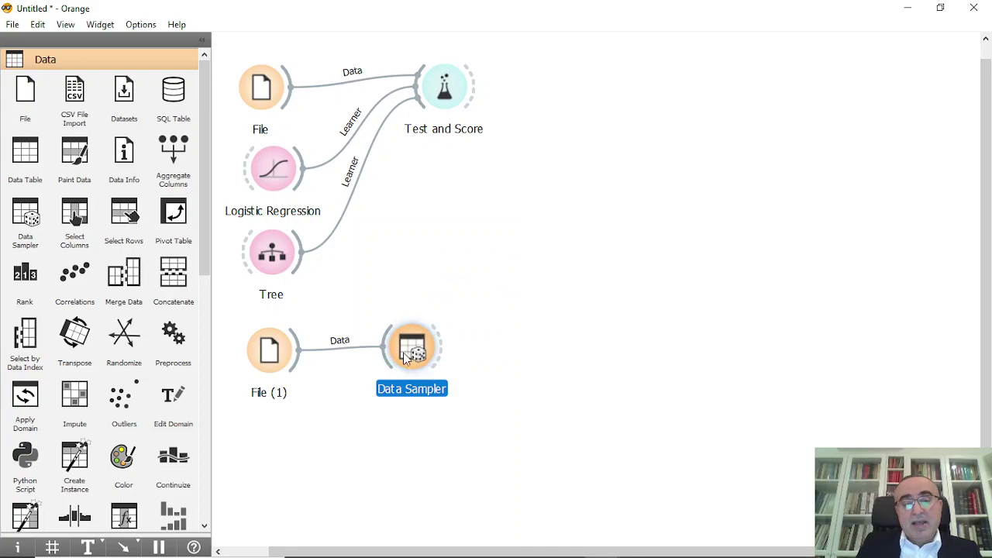
{"action": "double_click", "coordinate": [416, 355]}
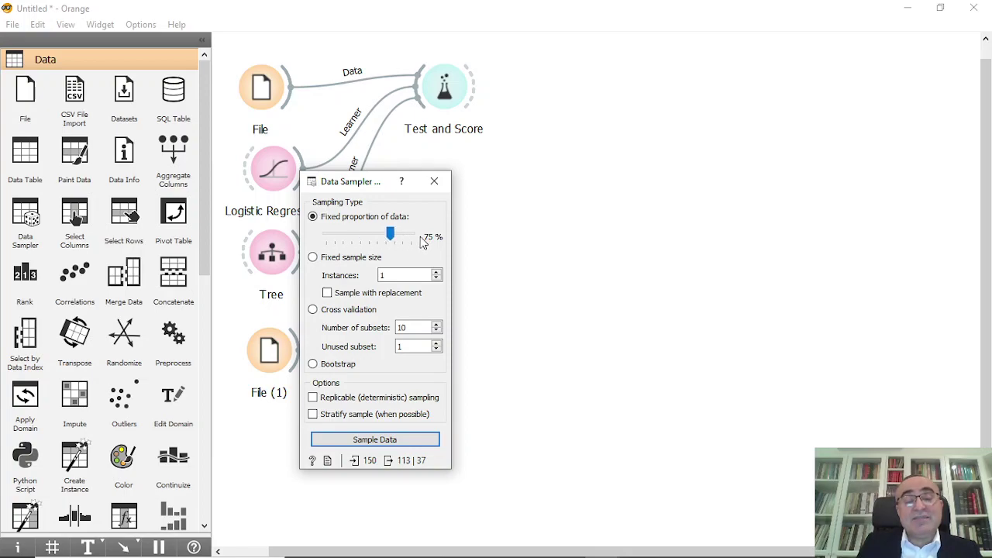
{"action": "left_click", "coordinate": [435, 181]}
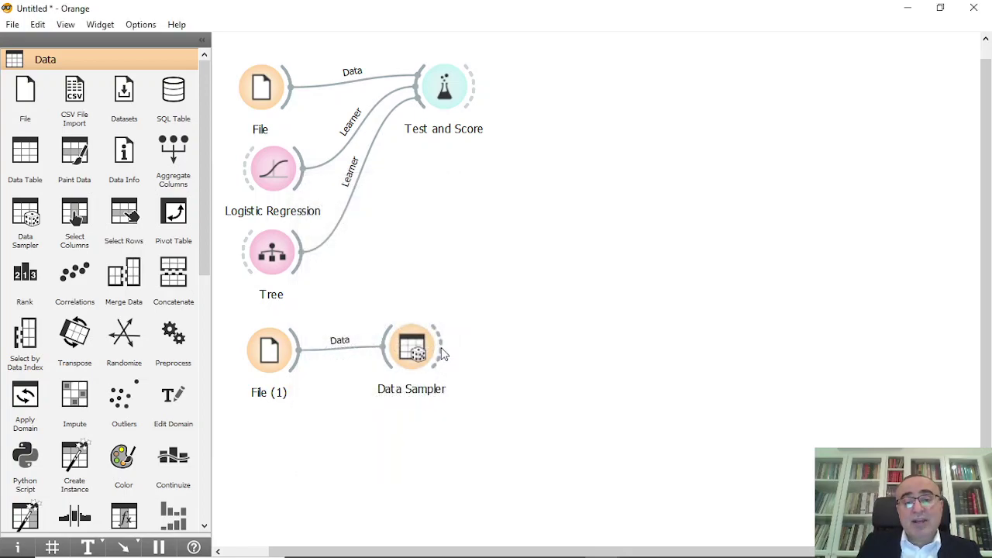
Step: Add Test and Score (1) from the Data Sampler, routing Remaining Data into its Test Data input
{"action": "left_click_drag", "start_coordinate": [442, 345], "coordinate": [505, 343]}
{"action": "type", "text": "test"}
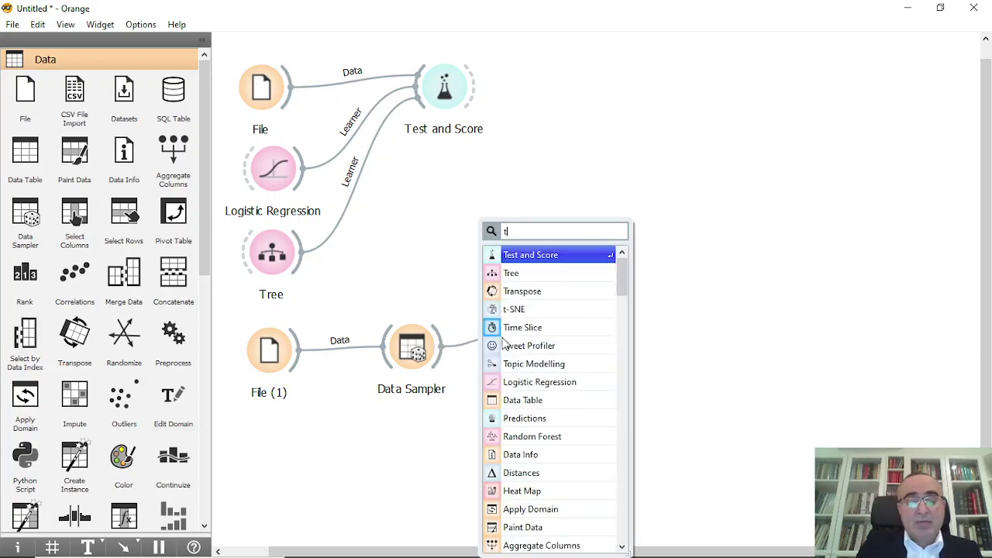
{"action": "left_click", "coordinate": [543, 258]}
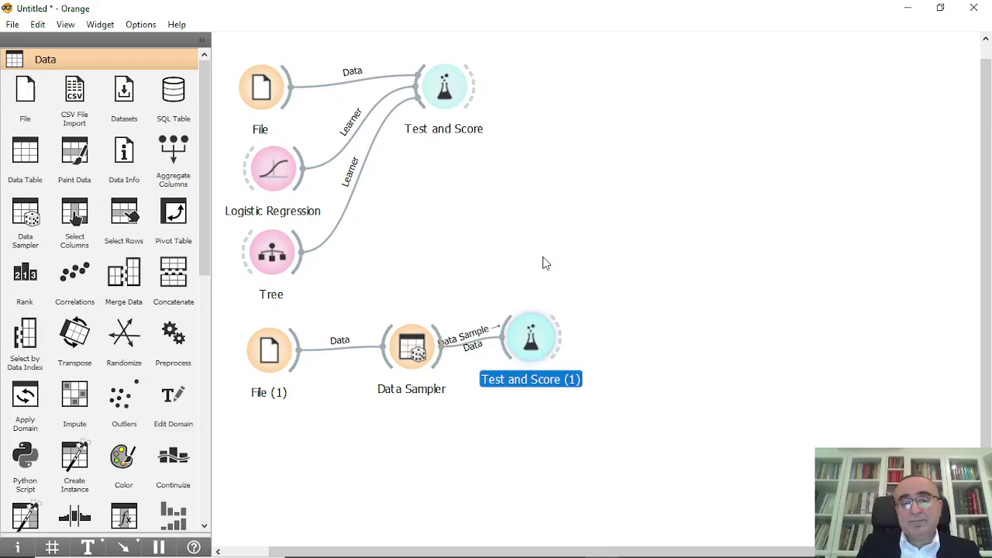
{"action": "left_click_drag", "start_coordinate": [532, 346], "coordinate": [571, 350]}
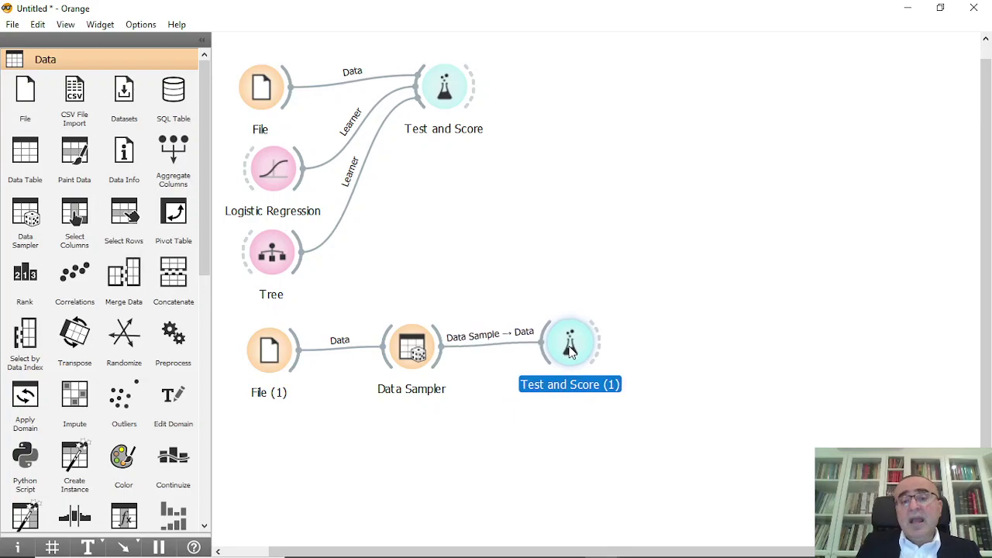
{"action": "left_click", "coordinate": [496, 350]}
{"action": "double_click", "coordinate": [496, 351]}
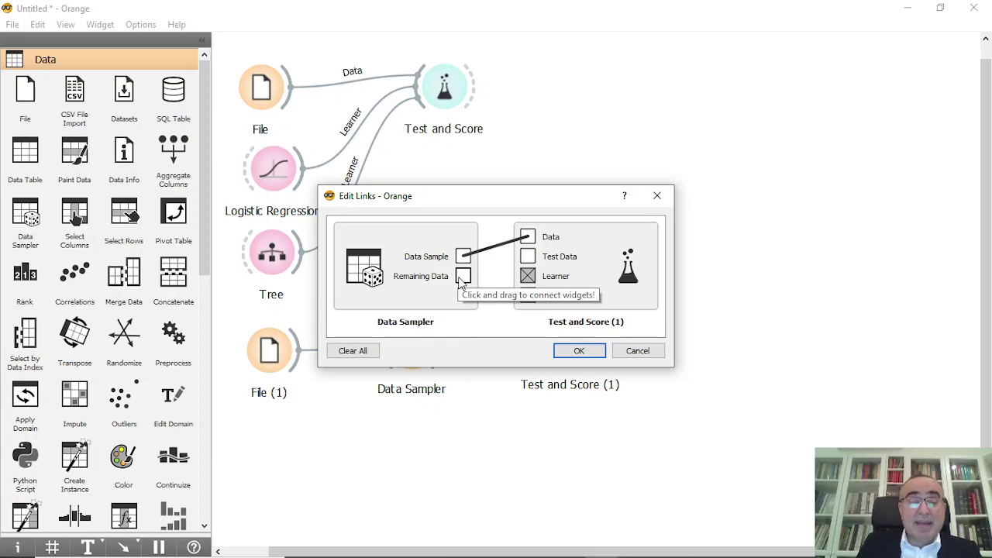
{"action": "left_click_drag", "start_coordinate": [463, 281], "coordinate": [528, 264]}
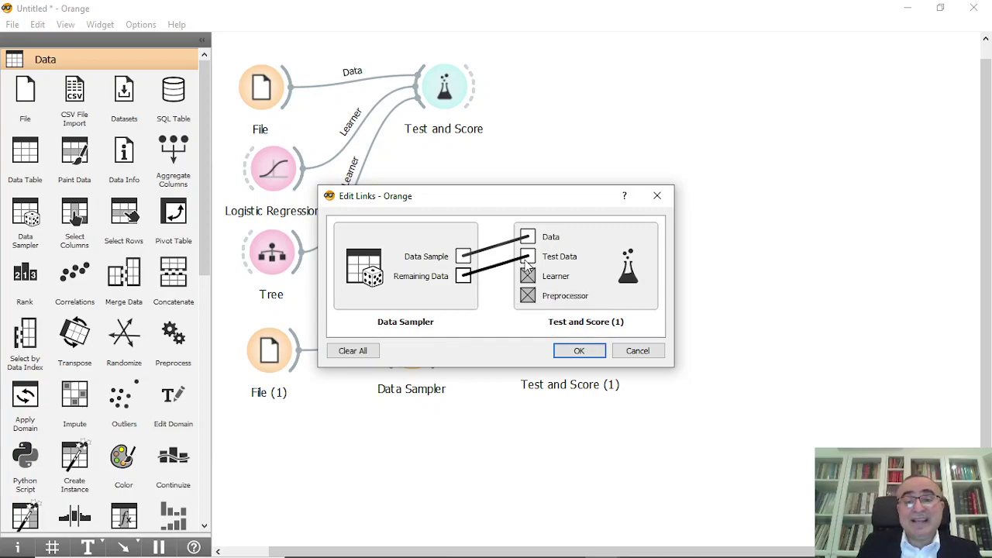
{"action": "left_click", "coordinate": [577, 350]}
Step: Set Test and Score (1) to 'Test on test data'
{"action": "double_click", "coordinate": [574, 352]}
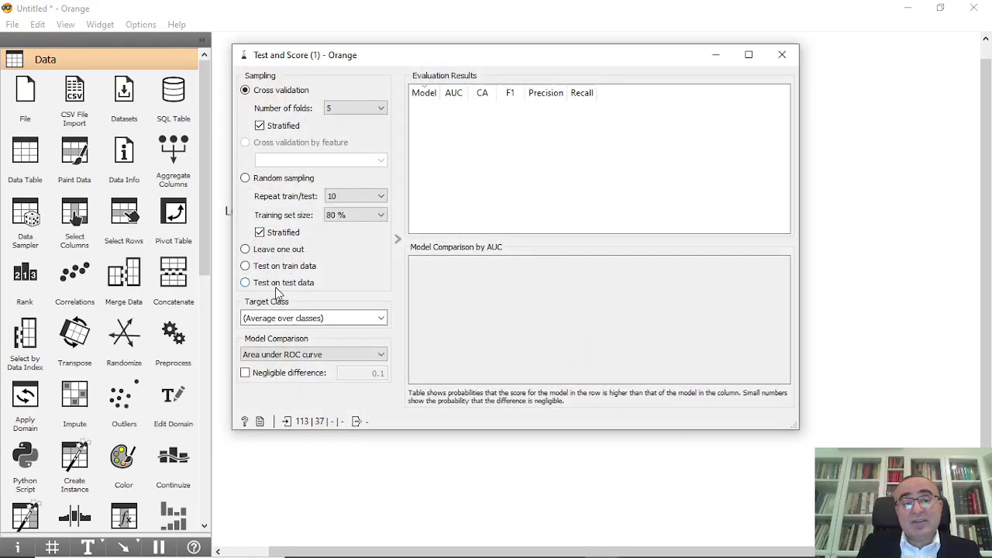
{"action": "left_click", "coordinate": [246, 283]}
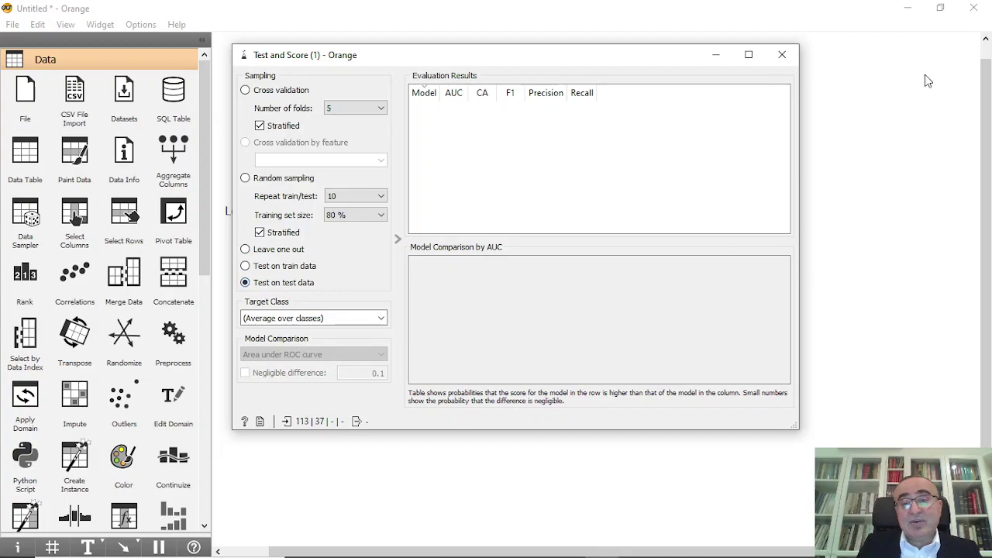
{"action": "left_click", "coordinate": [782, 54]}
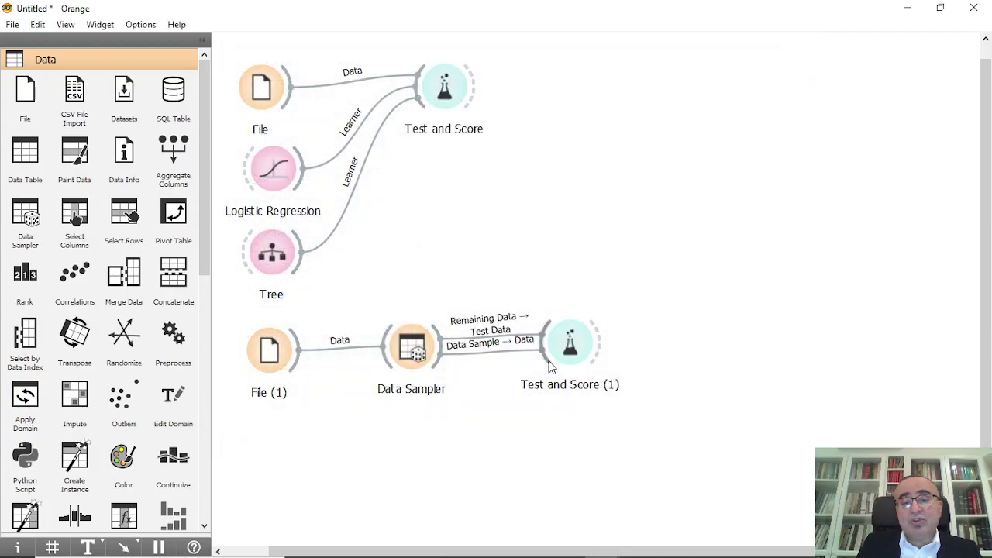
Step: Link Logistic Regression (1) and Tree (1) into Test and Score (1) and view scores: AUC 0.993 vs 0.975
{"action": "left_click_drag", "start_coordinate": [549, 367], "coordinate": [417, 446]}
{"action": "type", "text": "lo"}
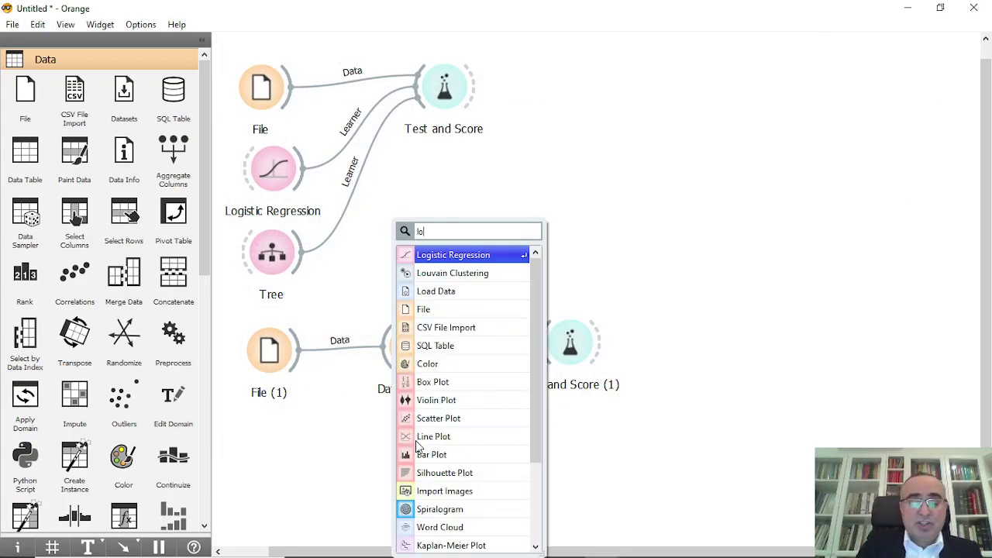
{"action": "type", "text": "g"}
{"action": "left_click", "coordinate": [454, 255]}
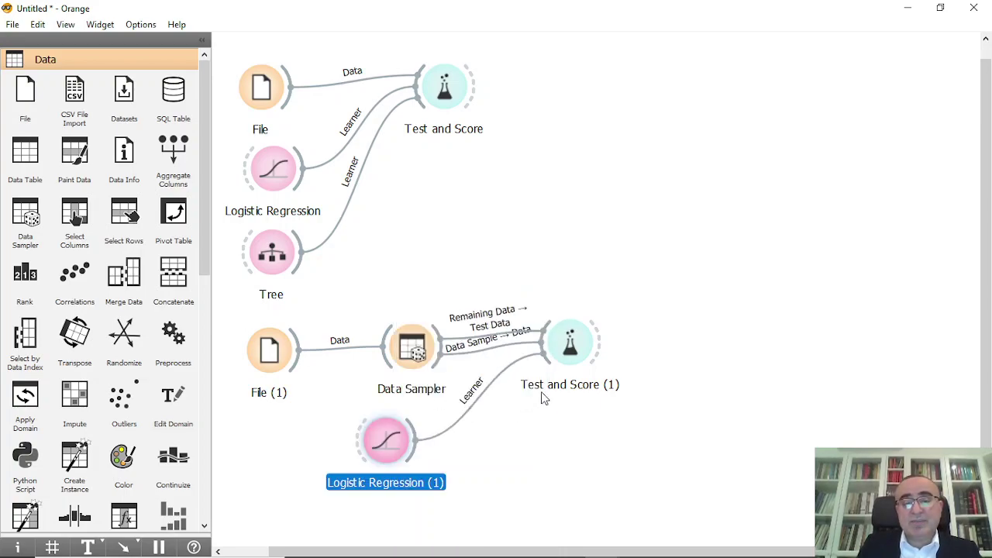
{"action": "left_click_drag", "start_coordinate": [549, 366], "coordinate": [426, 511]}
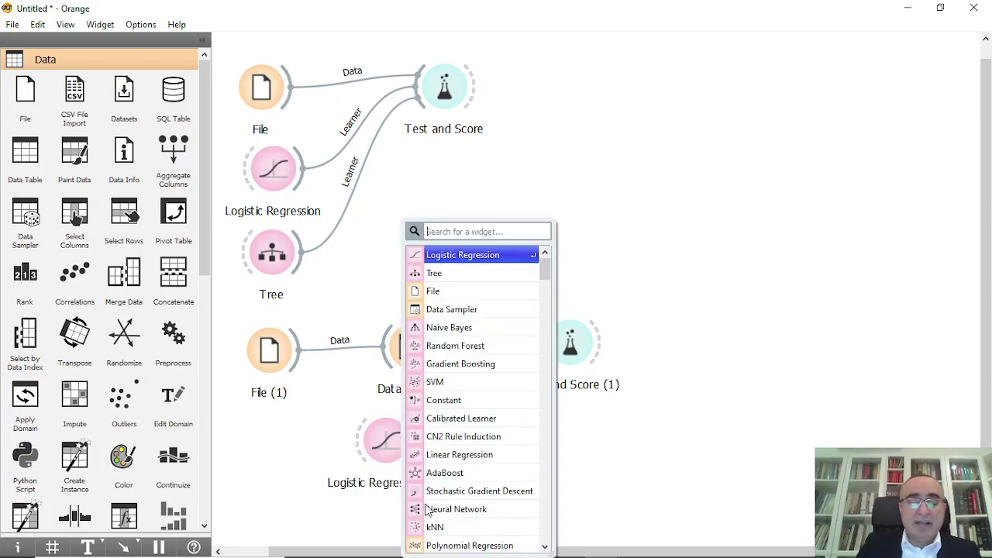
{"action": "type", "text": "tree"}
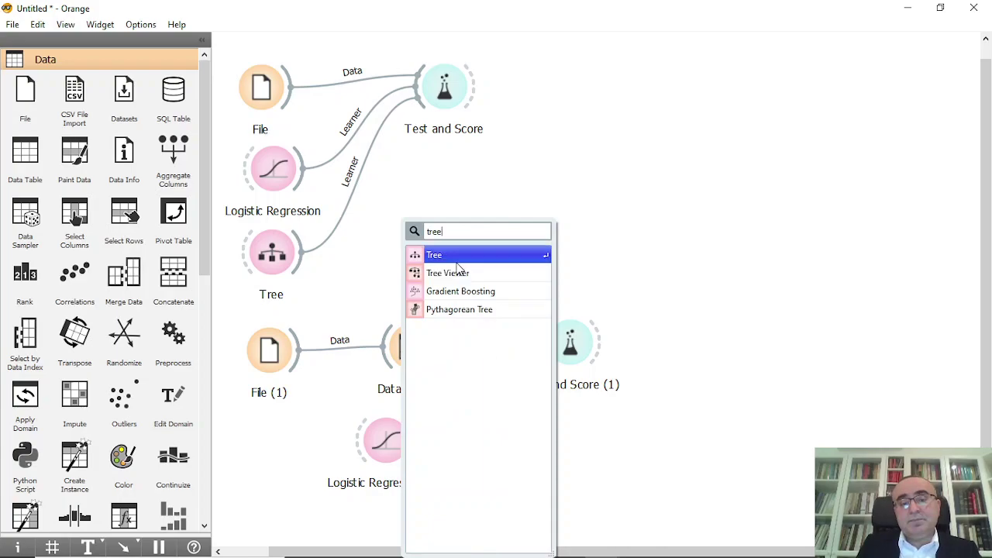
{"action": "left_click", "coordinate": [456, 256]}
{"action": "left_click_drag", "start_coordinate": [398, 440], "coordinate": [410, 434]}
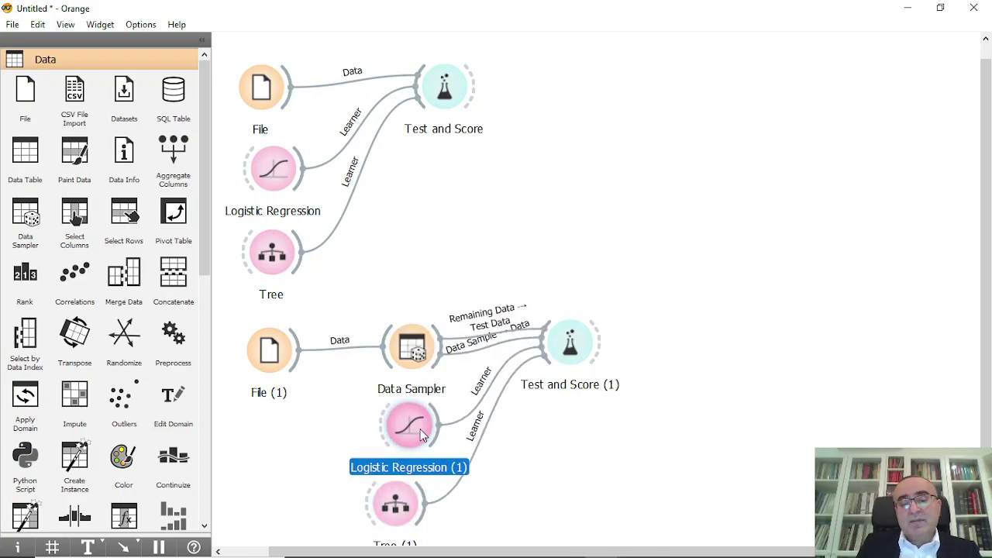
{"action": "left_click_drag", "start_coordinate": [397, 506], "coordinate": [411, 494]}
{"action": "left_click", "coordinate": [570, 349]}
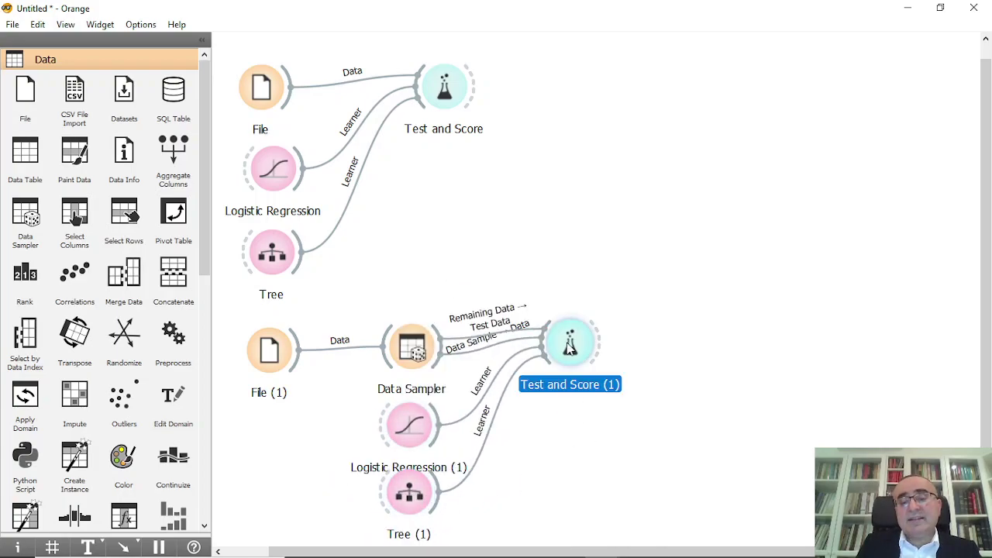
{"action": "double_click", "coordinate": [570, 349]}
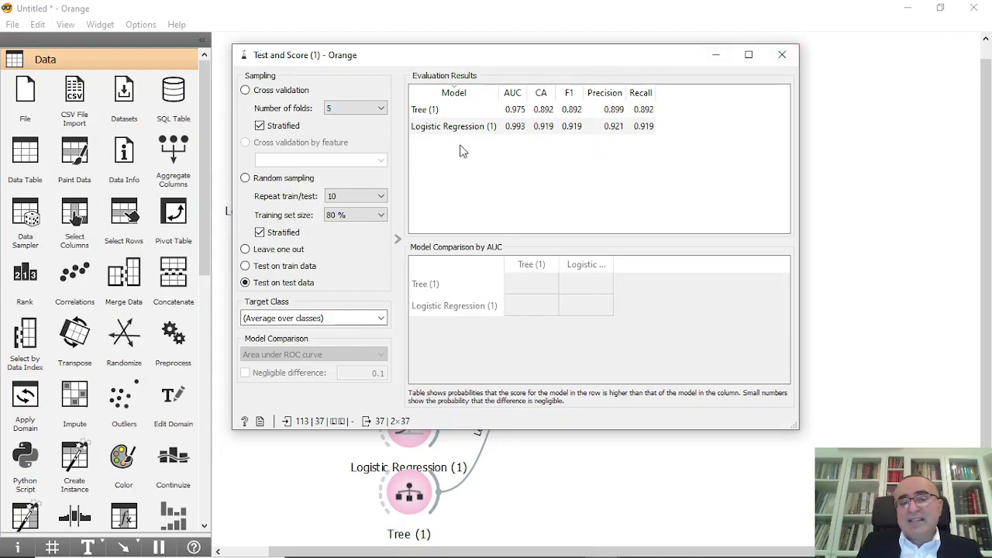
Step: Add a third File widget, File (2), and open its iris.tab settings at the iris column's role
{"action": "left_click", "coordinate": [783, 56]}
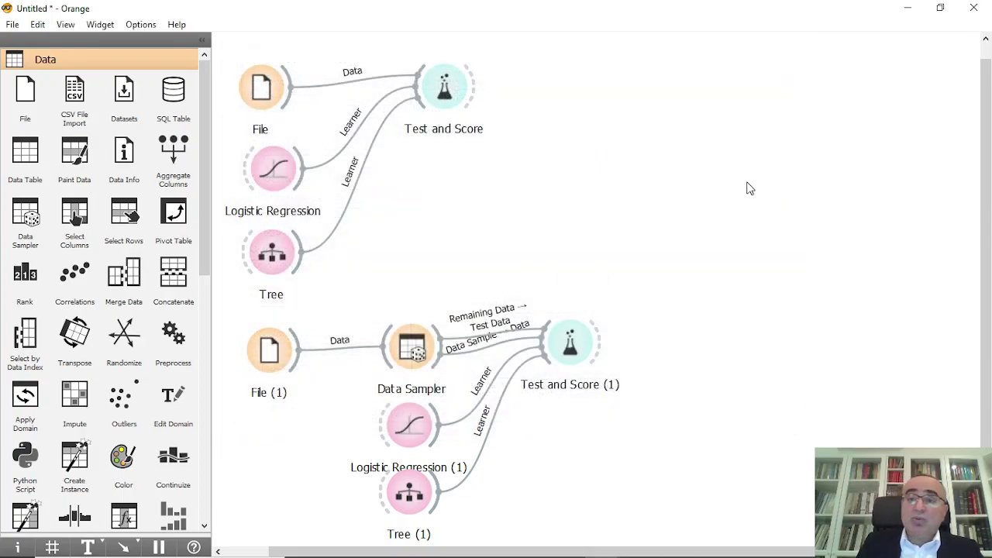
{"action": "right_click", "coordinate": [653, 89]}
{"action": "left_click", "coordinate": [674, 120]}
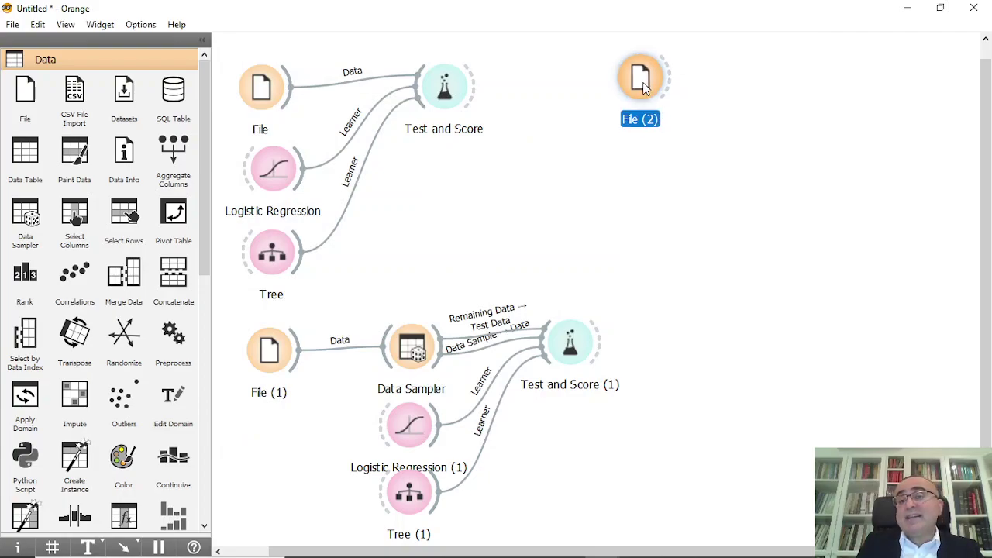
{"action": "double_click", "coordinate": [642, 81]}
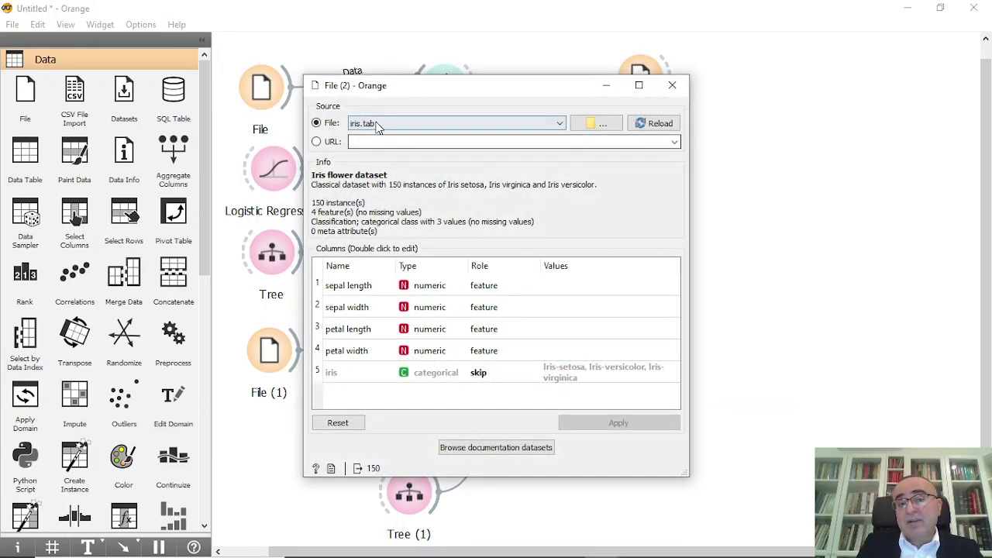
{"action": "double_click", "coordinate": [481, 373]}
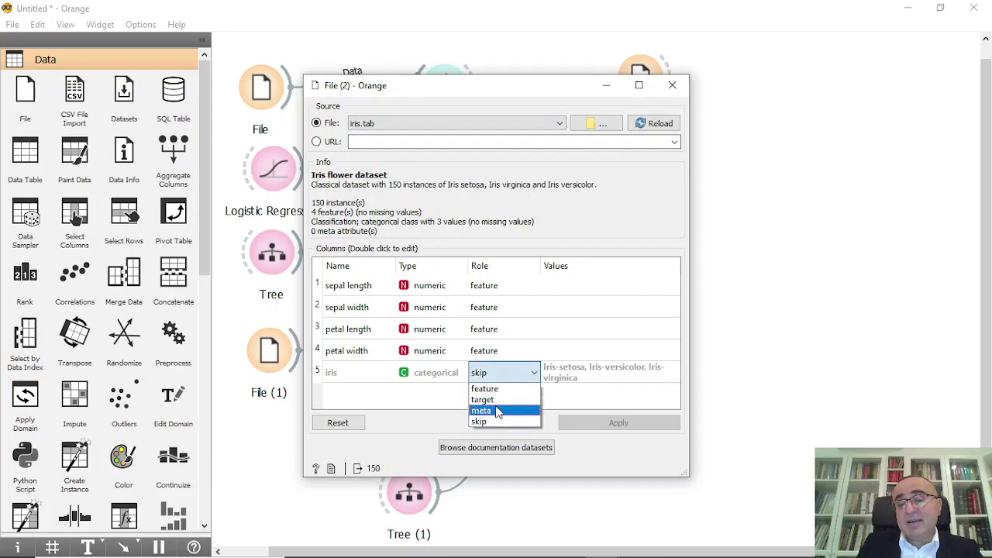
Step: Make iris the target column in File (2) and apply it
{"action": "left_click", "coordinate": [497, 400]}
{"action": "left_click", "coordinate": [619, 422]}
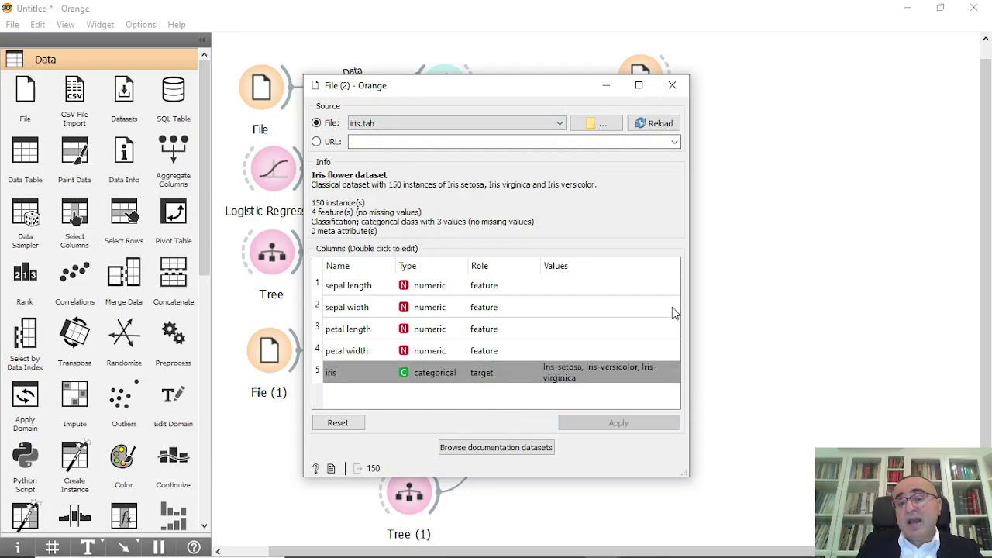
{"action": "left_click", "coordinate": [672, 85]}
Step: Feed File (2) into a new Test and Score (2), with a new File (3) as its test data
{"action": "left_click_drag", "start_coordinate": [668, 69], "coordinate": [803, 78]}
{"action": "type", "text": "test"}
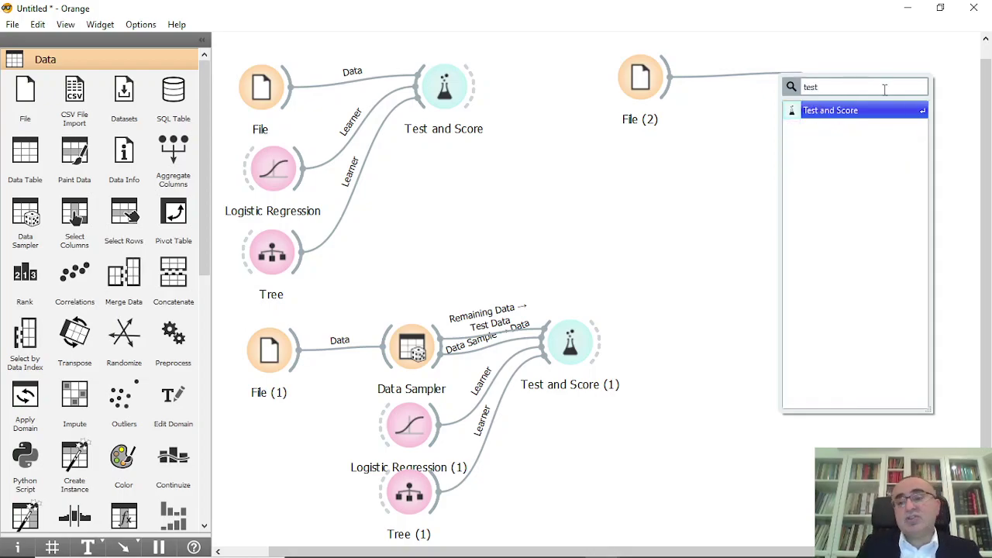
{"action": "left_click", "coordinate": [883, 112]}
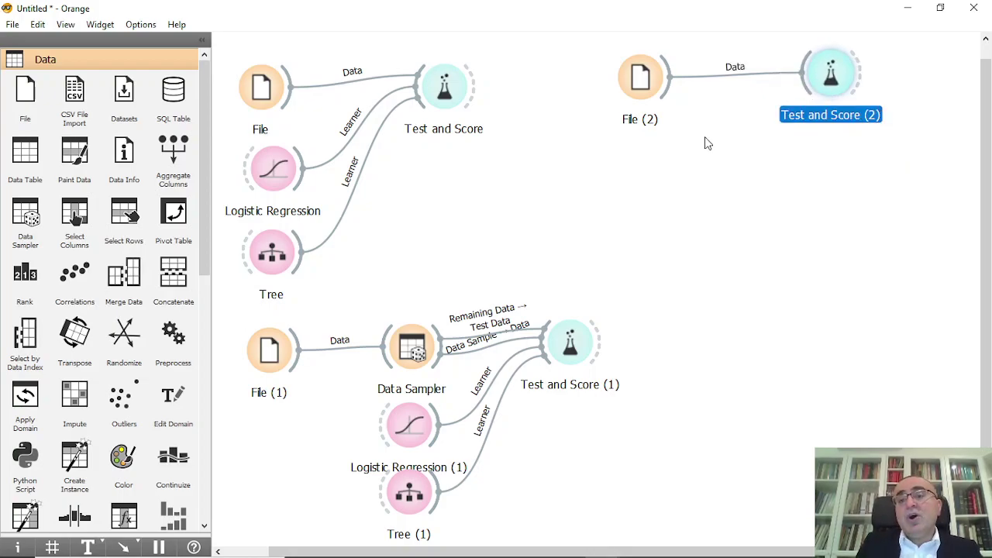
{"action": "left_click_drag", "start_coordinate": [807, 93], "coordinate": [658, 157]}
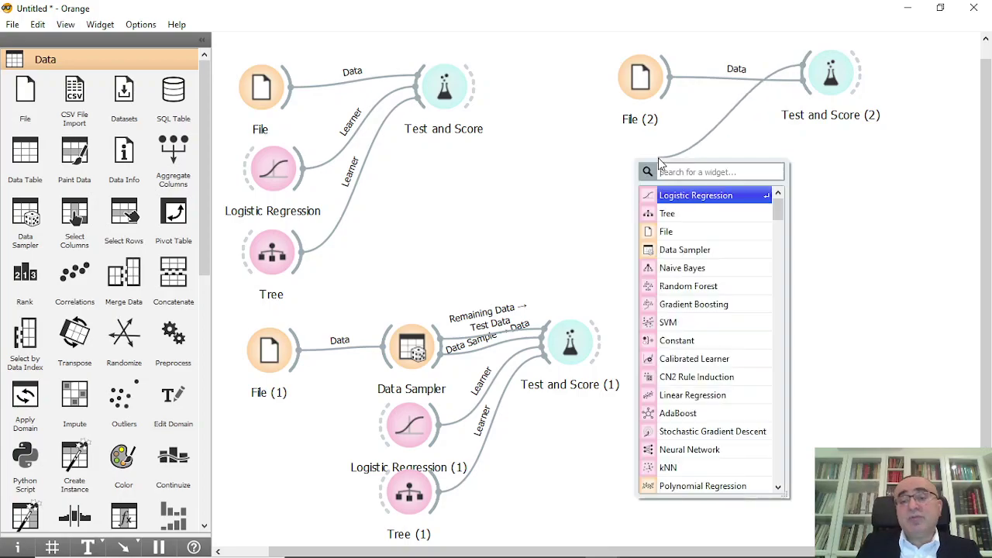
{"action": "type", "text": "fi"}
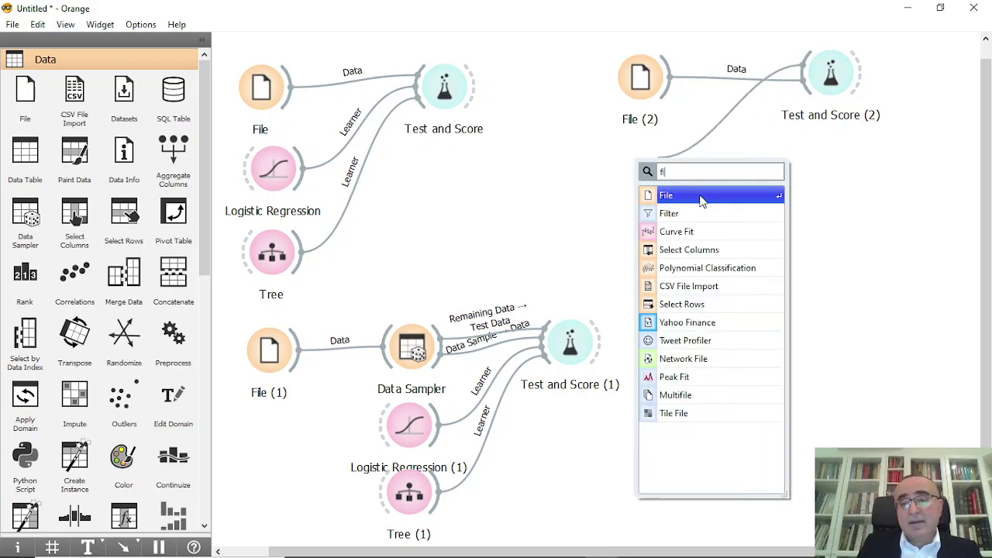
{"action": "key", "text": "Return"}
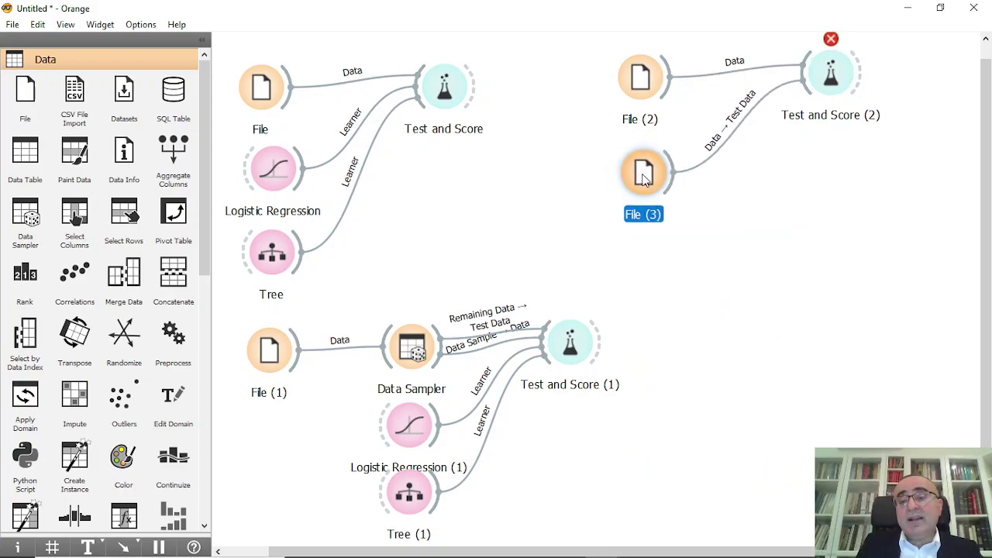
Step: Load 'iris for Test.tab' from the Orange datasets folder into File (3)
{"action": "double_click", "coordinate": [643, 179]}
{"action": "left_click", "coordinate": [595, 123]}
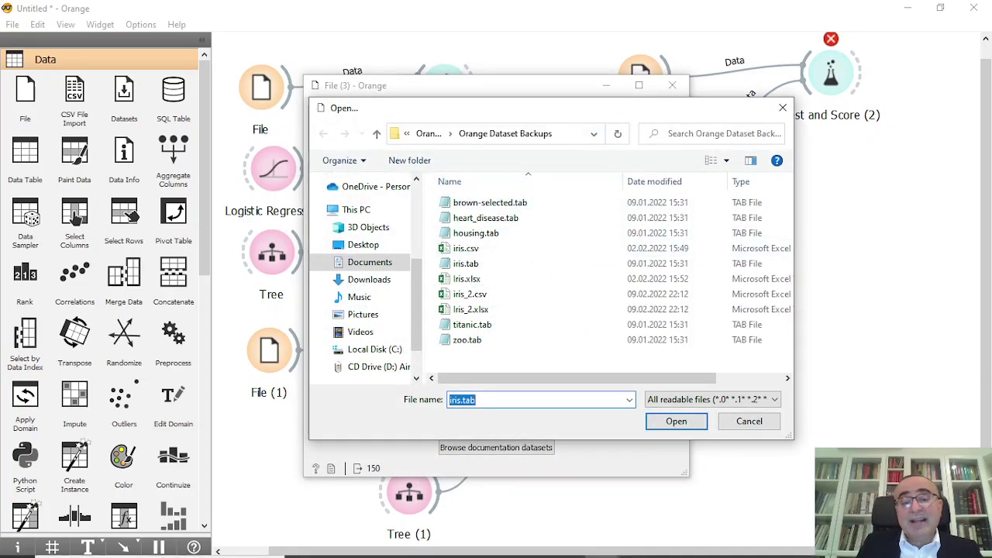
{"action": "mouse_move", "coordinate": [400, 548]}
{"action": "right_click", "coordinate": [353, 543]}
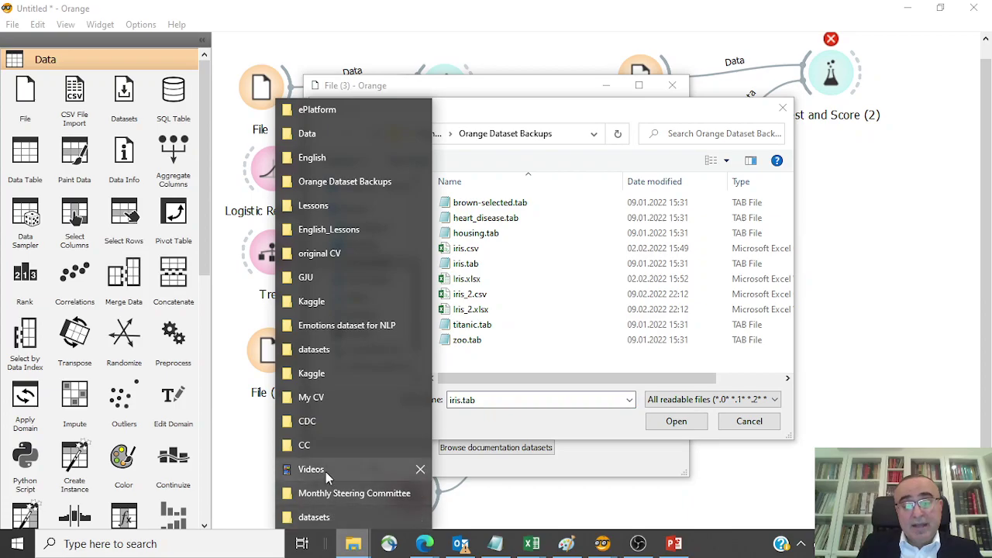
{"action": "left_click", "coordinate": [333, 514]}
{"action": "left_click", "coordinate": [527, 203]}
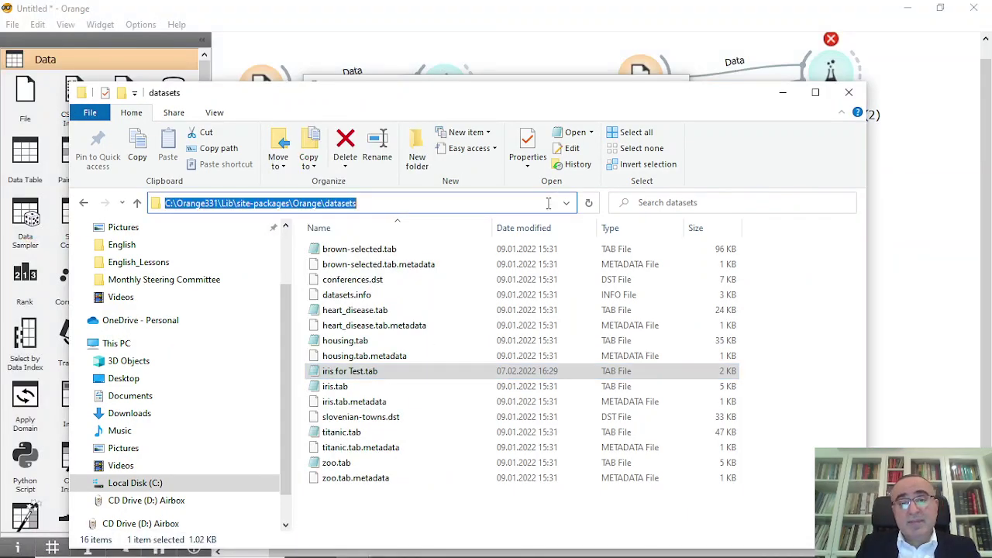
{"action": "left_click", "coordinate": [783, 93]}
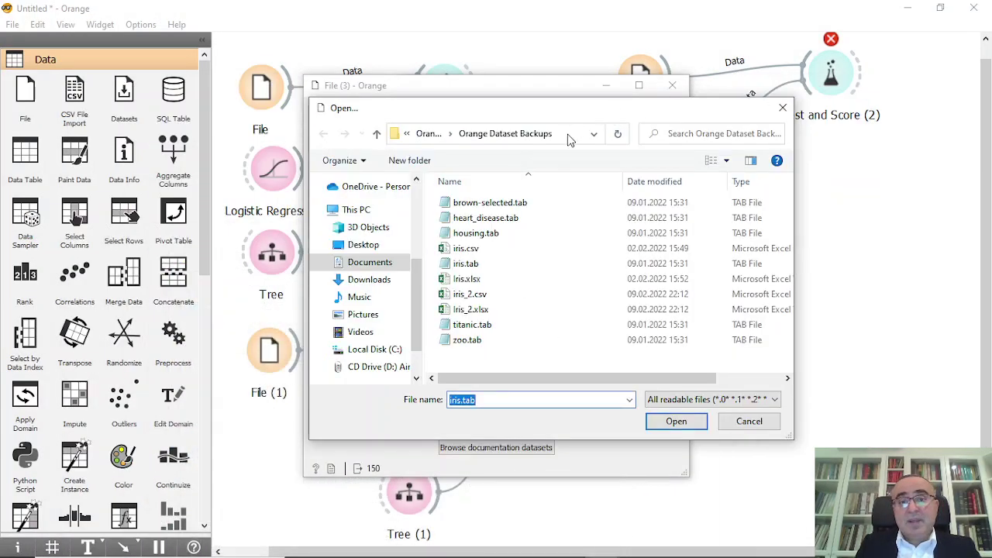
{"action": "left_click", "coordinate": [569, 134]}
{"action": "key", "text": "ctrl+v"}
{"action": "key", "text": "Return"}
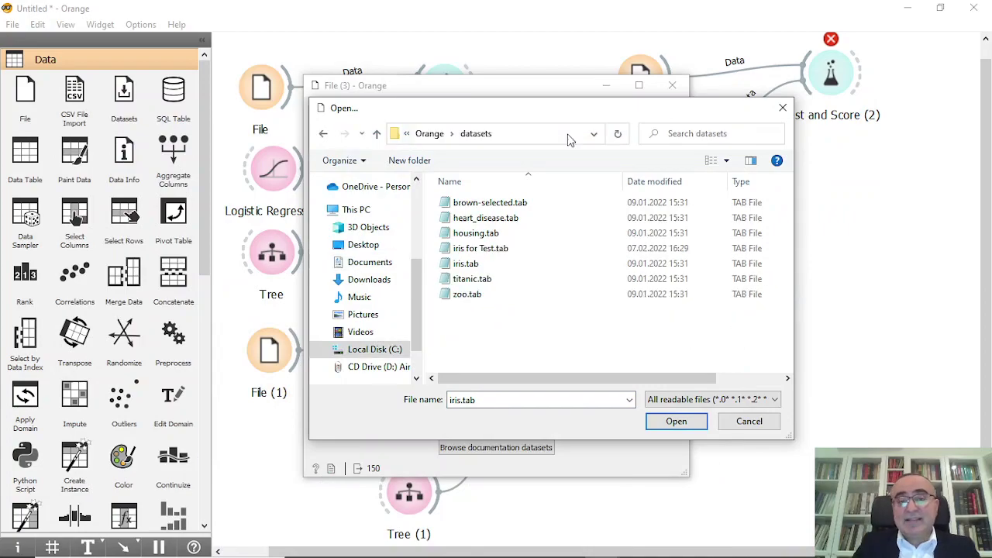
{"action": "double_click", "coordinate": [481, 248]}
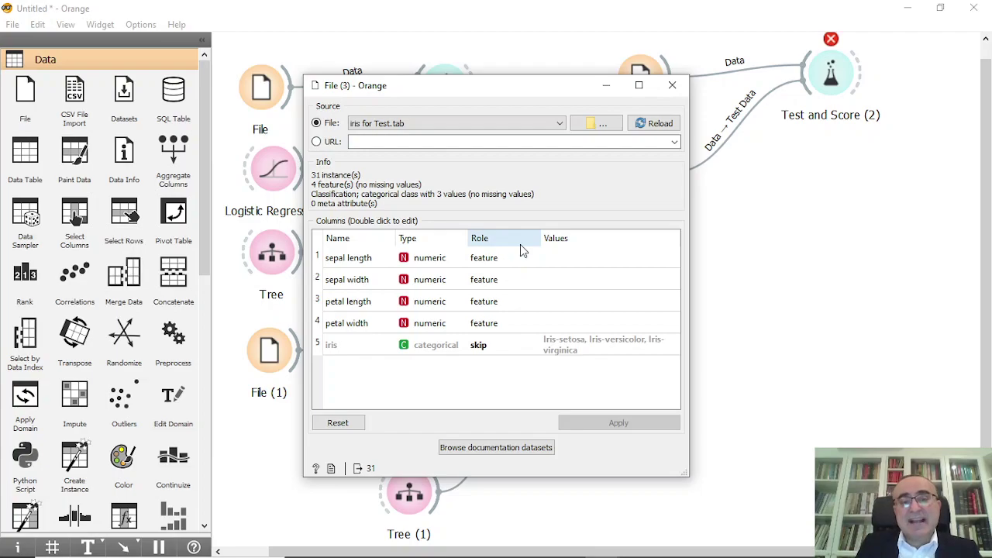
Step: Set iris as the target column in File (3) and apply it
{"action": "double_click", "coordinate": [486, 345]}
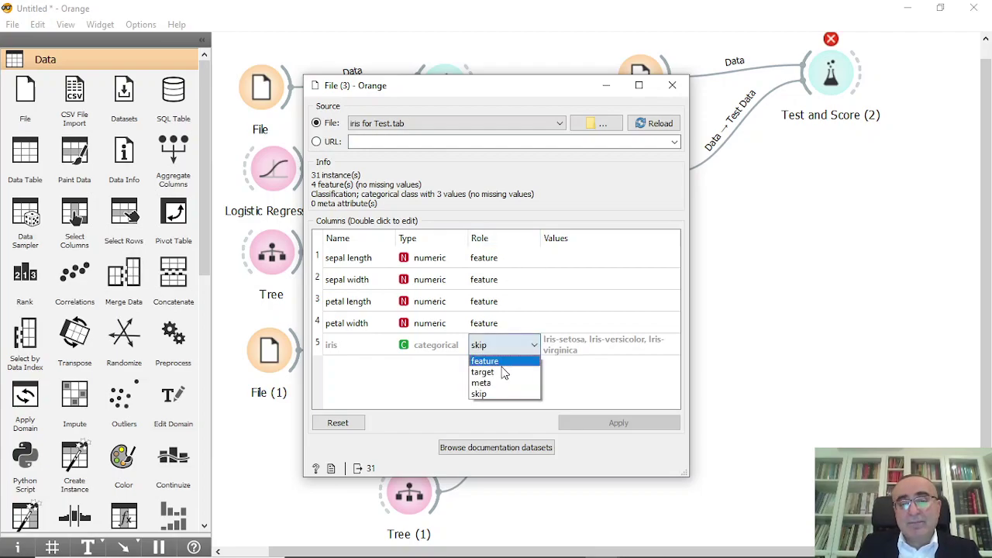
{"action": "left_click", "coordinate": [504, 370]}
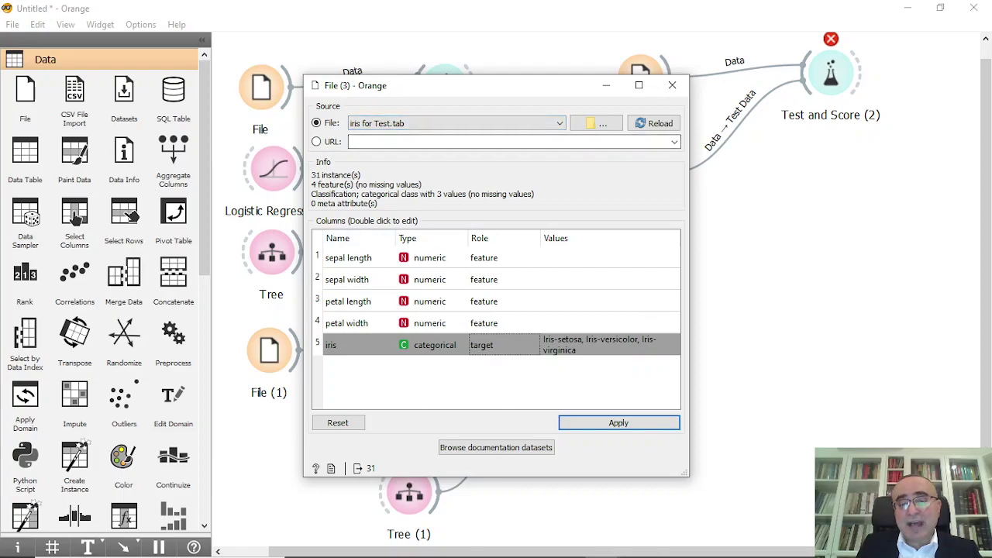
{"action": "left_click", "coordinate": [625, 428]}
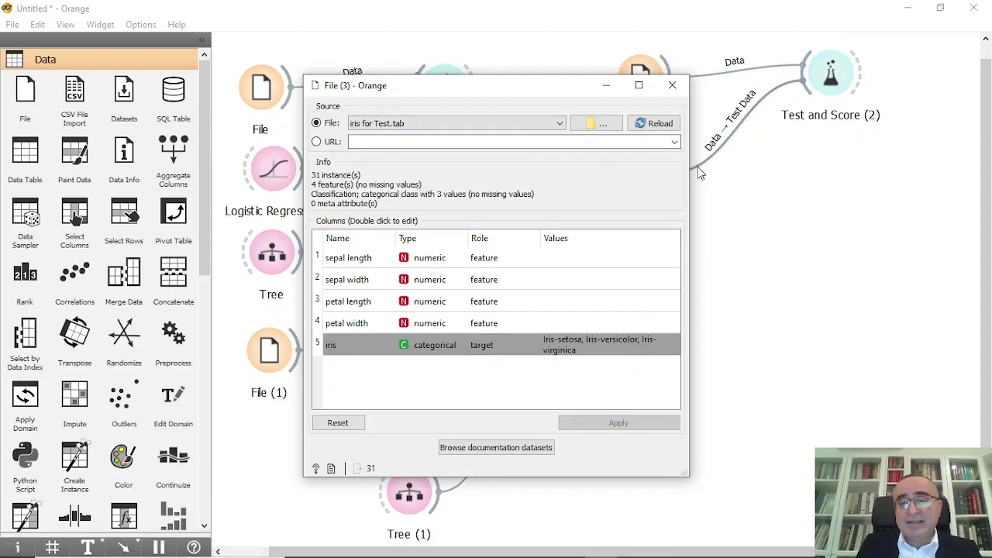
{"action": "left_click", "coordinate": [672, 85]}
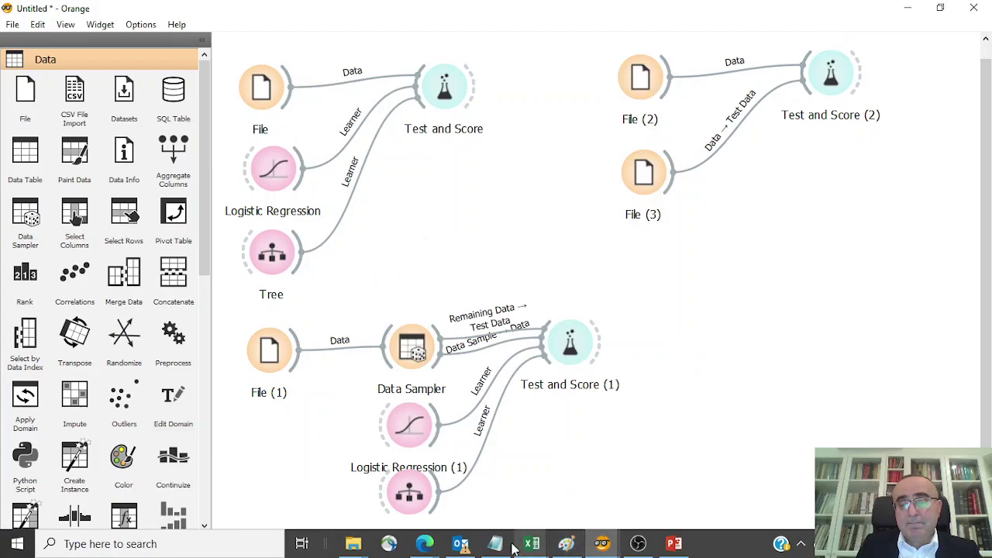
{"action": "left_click", "coordinate": [502, 545]}
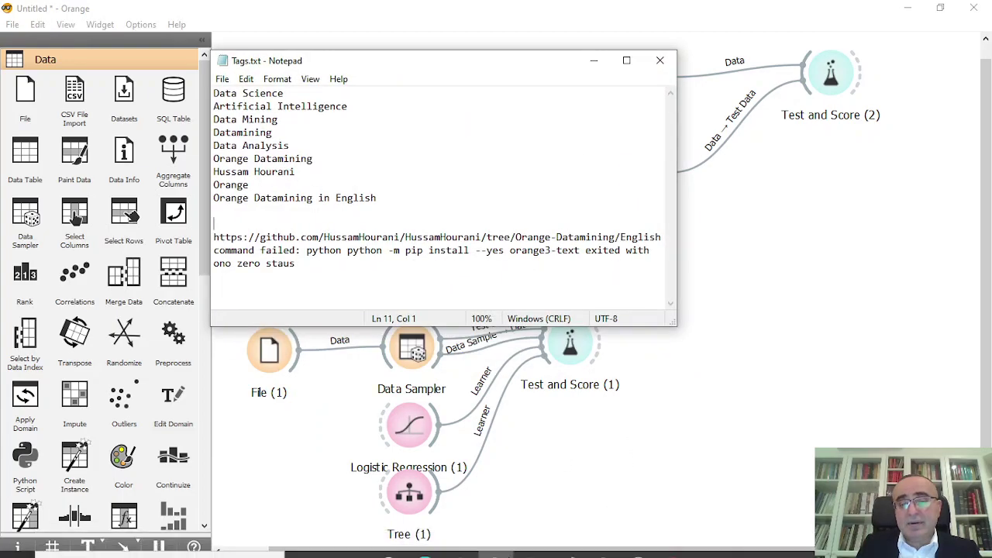
{"action": "right_click", "coordinate": [352, 543]}
{"action": "left_click", "coordinate": [362, 512]}
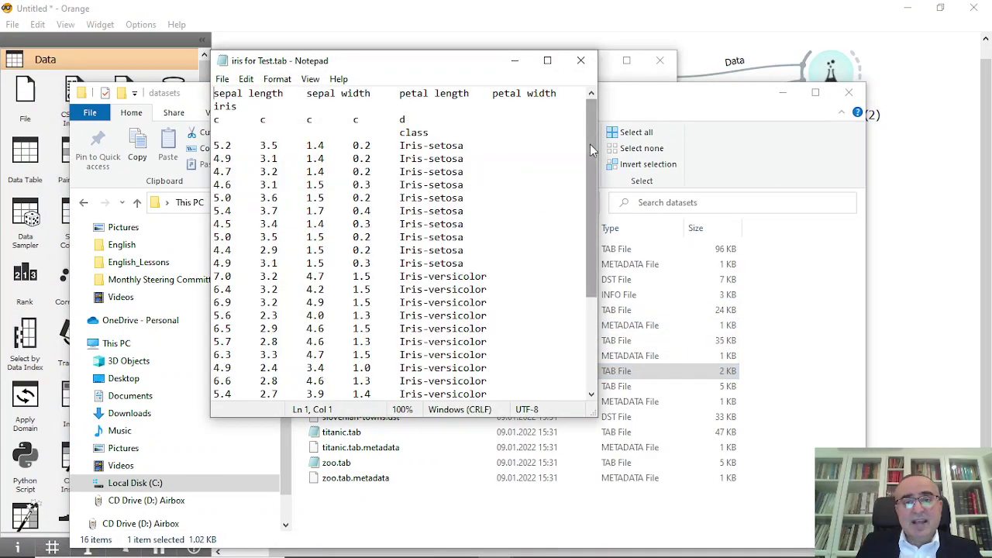
{"action": "left_click_drag", "start_coordinate": [590, 145], "coordinate": [591, 97]}
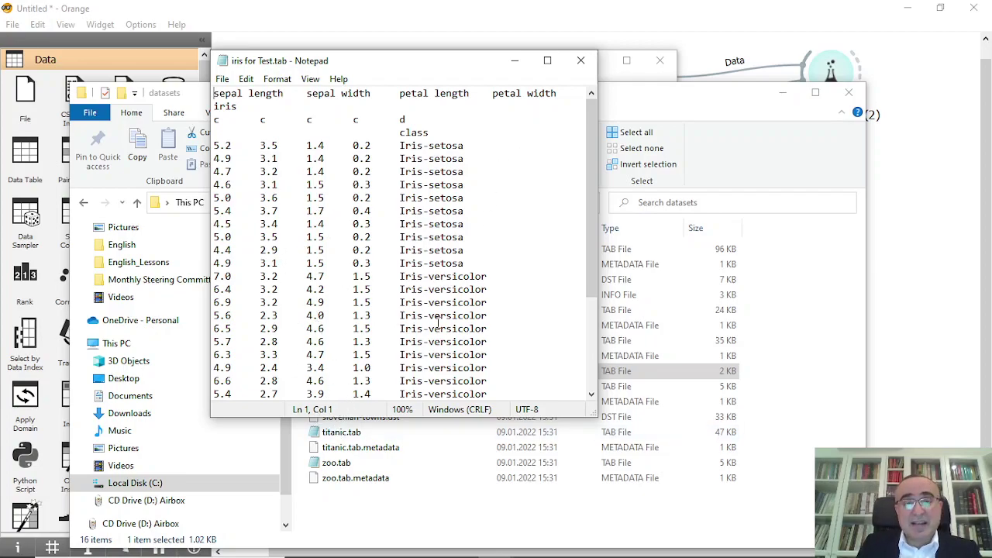
{"action": "left_click_drag", "start_coordinate": [592, 159], "coordinate": [598, 116]}
{"action": "left_click", "coordinate": [594, 67]}
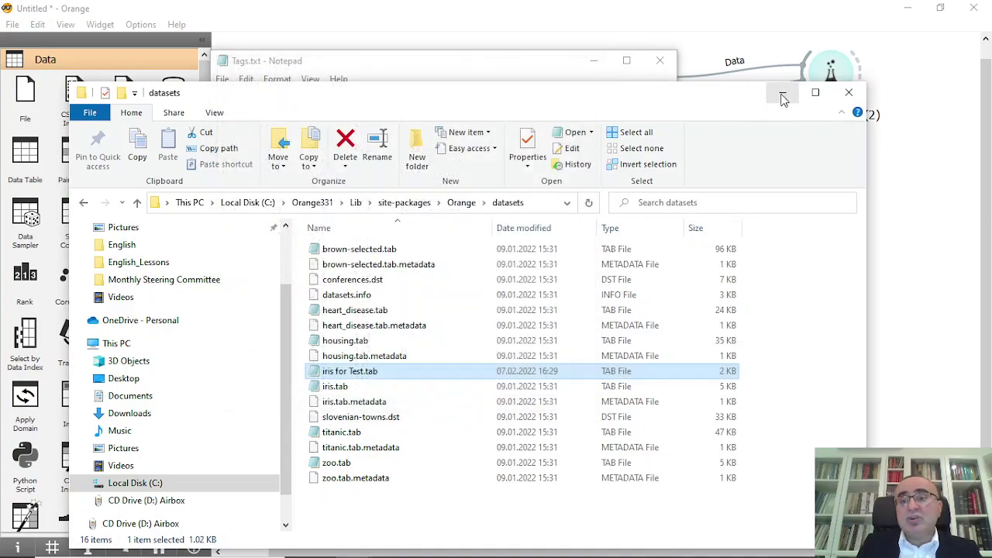
{"action": "left_click", "coordinate": [783, 93]}
Step: Switch Test and Score (2) to 'Test on test data'
{"action": "left_click", "coordinate": [593, 62]}
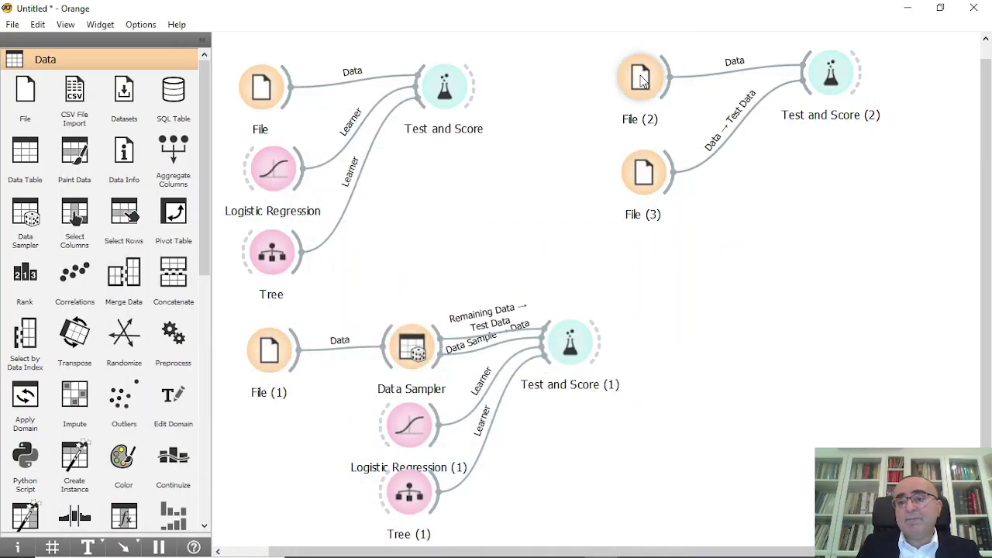
{"action": "left_click", "coordinate": [845, 79]}
{"action": "left_click_drag", "start_coordinate": [845, 79], "coordinate": [872, 93]}
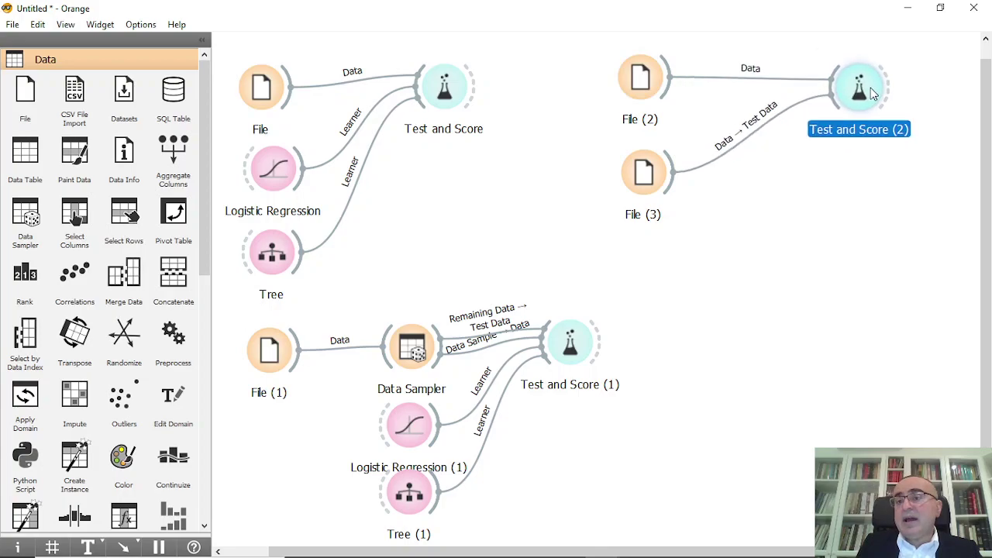
{"action": "double_click", "coordinate": [862, 93]}
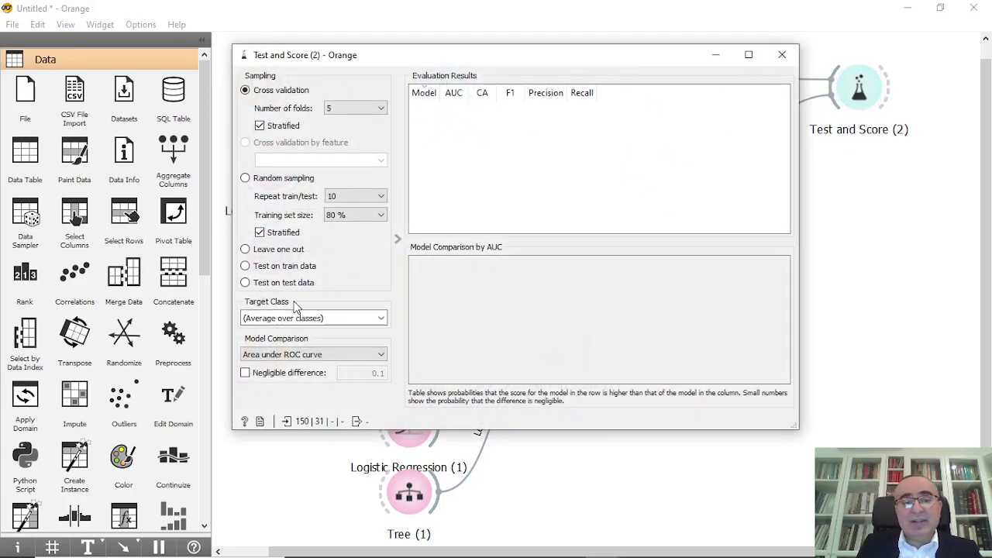
{"action": "left_click", "coordinate": [245, 283]}
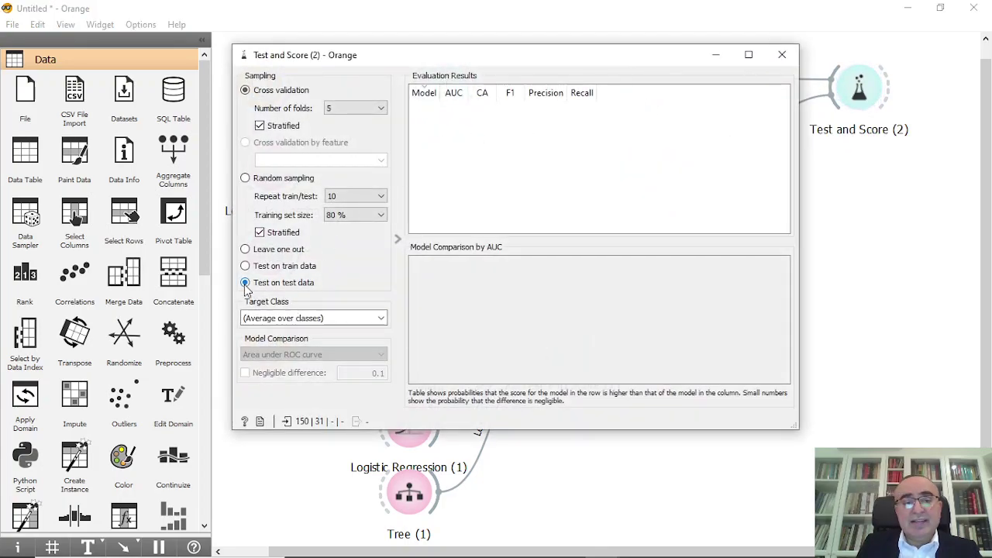
{"action": "left_click", "coordinate": [782, 54]}
Step: Verify File (3) feeds Test Data and File (2) feeds Data into Test and Score (2)
{"action": "double_click", "coordinate": [740, 145]}
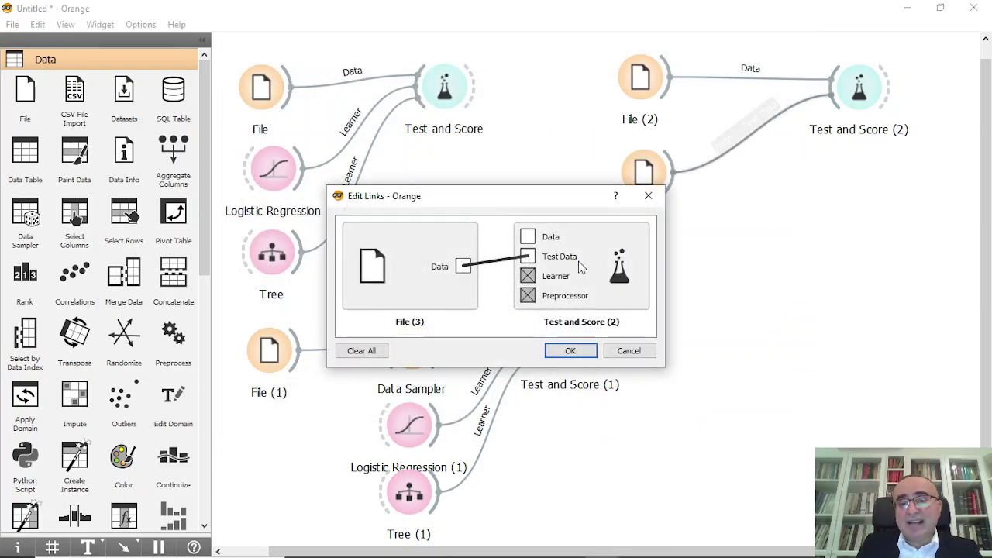
{"action": "left_click", "coordinate": [571, 351]}
{"action": "double_click", "coordinate": [649, 82]}
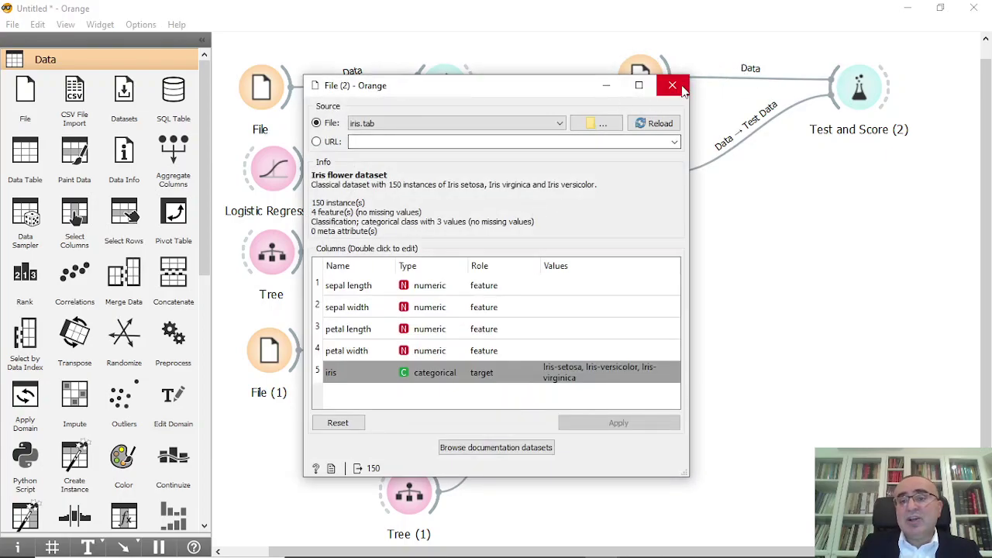
{"action": "left_click", "coordinate": [672, 85]}
{"action": "double_click", "coordinate": [740, 79]}
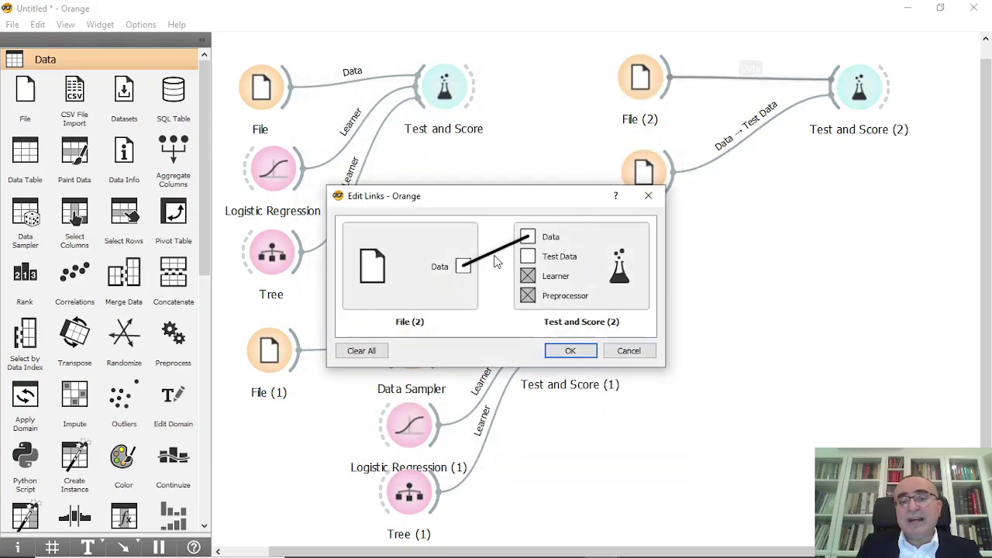
{"action": "left_click", "coordinate": [629, 350]}
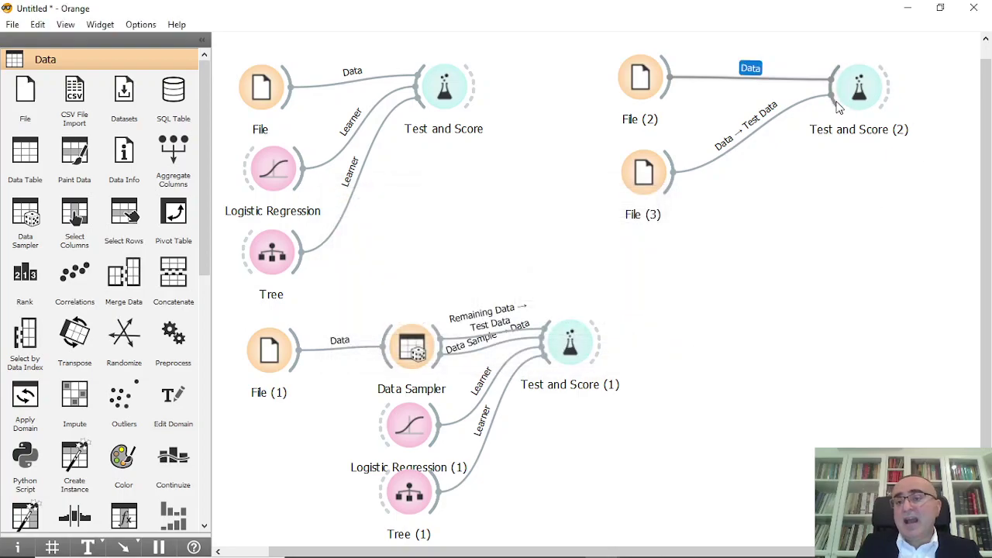
Step: Link Logistic Regression (2) and Tree (2) into Test and Score (2) and view scores: AUC 1.000 vs 0.984
{"action": "left_click_drag", "start_coordinate": [839, 118], "coordinate": [660, 260]}
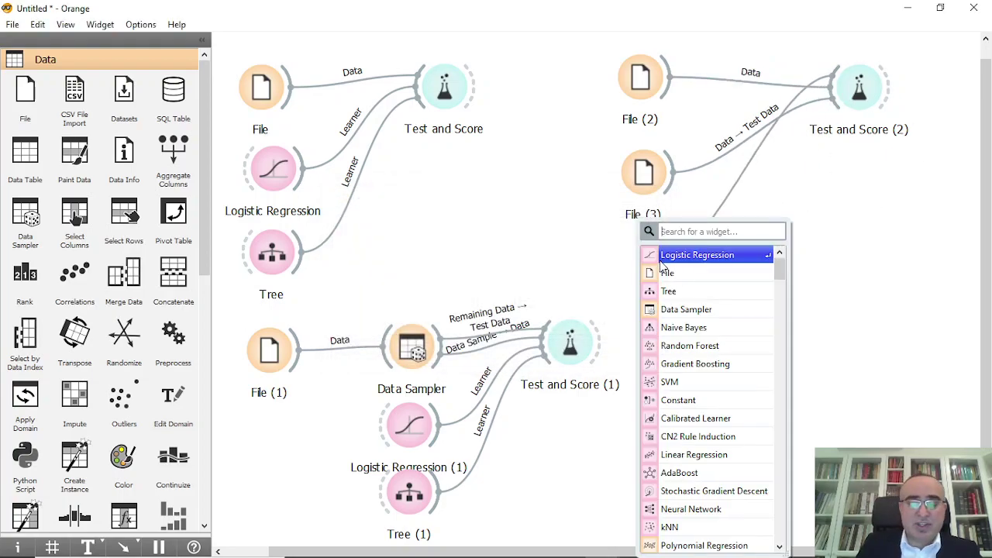
{"action": "type", "text": "log"}
{"action": "left_click", "coordinate": [690, 255]}
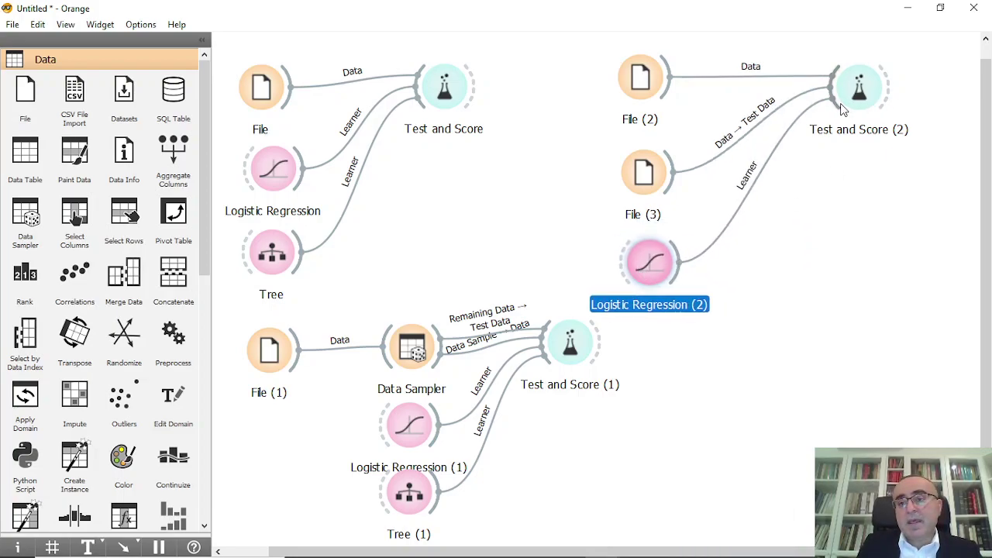
{"action": "left_click_drag", "start_coordinate": [835, 92], "coordinate": [676, 346]}
{"action": "type", "text": "tree"}
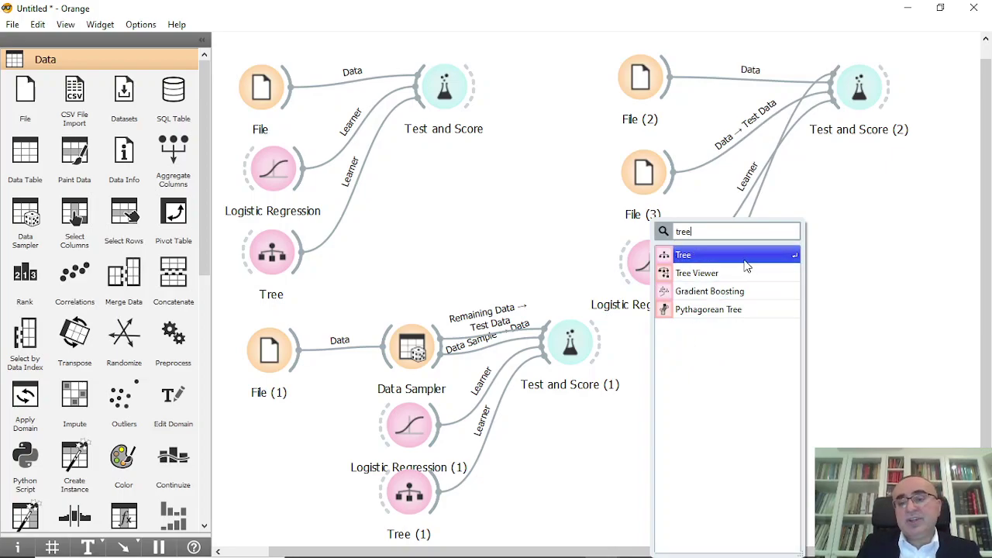
{"action": "key", "text": "Return"}
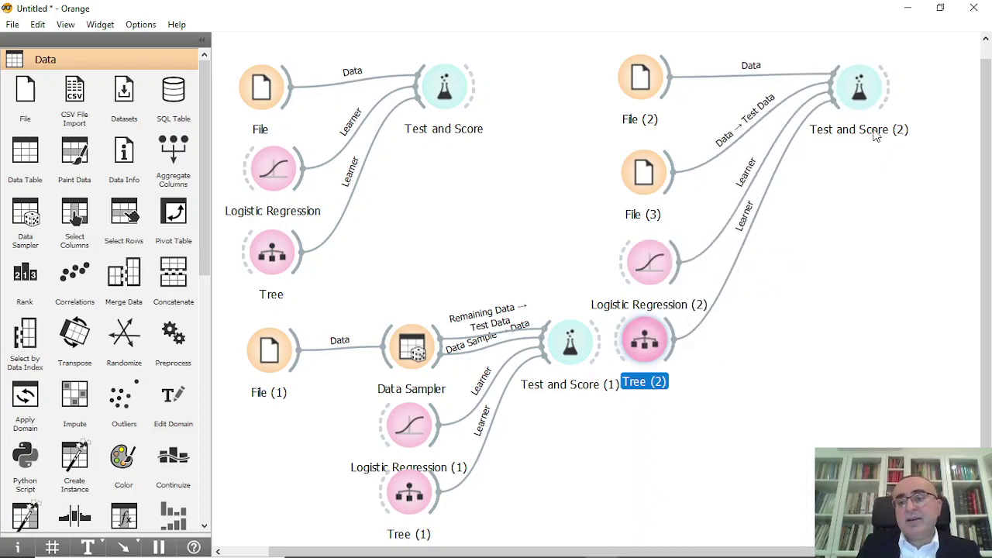
{"action": "double_click", "coordinate": [859, 93]}
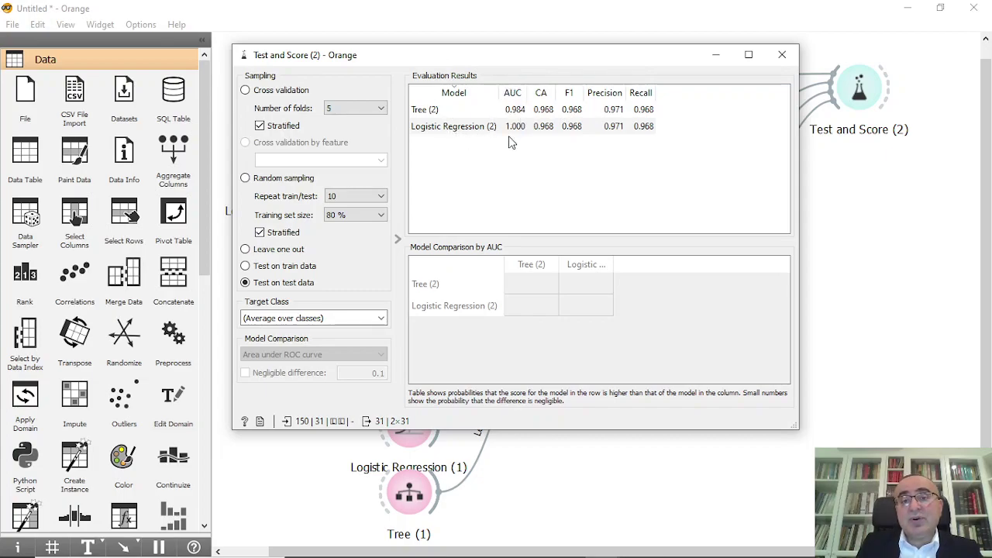
Step: Arrange the cross-validation and Test and Score (2) results side by side, then close both
{"action": "left_click_drag", "start_coordinate": [610, 62], "coordinate": [807, 150]}
{"action": "double_click", "coordinate": [445, 87]}
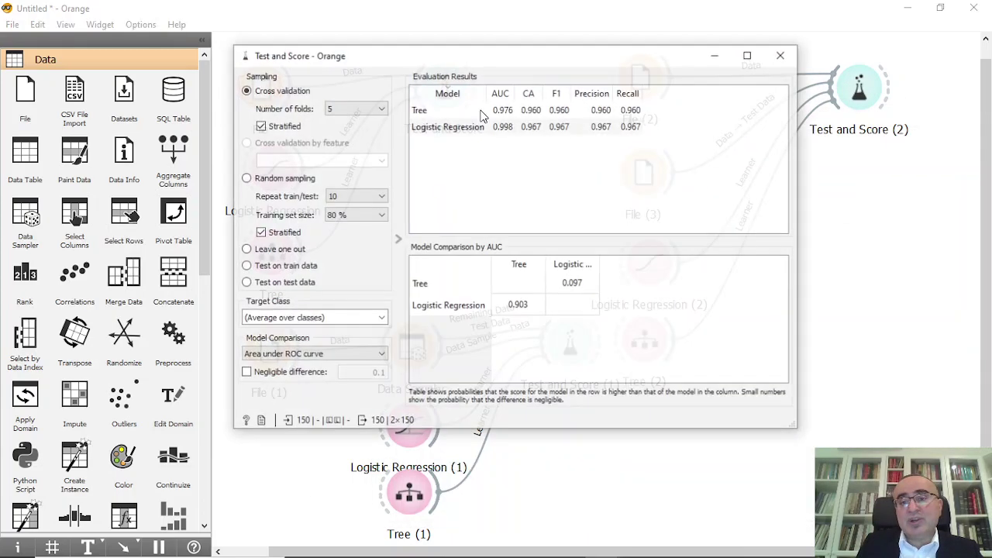
{"action": "left_click_drag", "start_coordinate": [602, 49], "coordinate": [347, 58]}
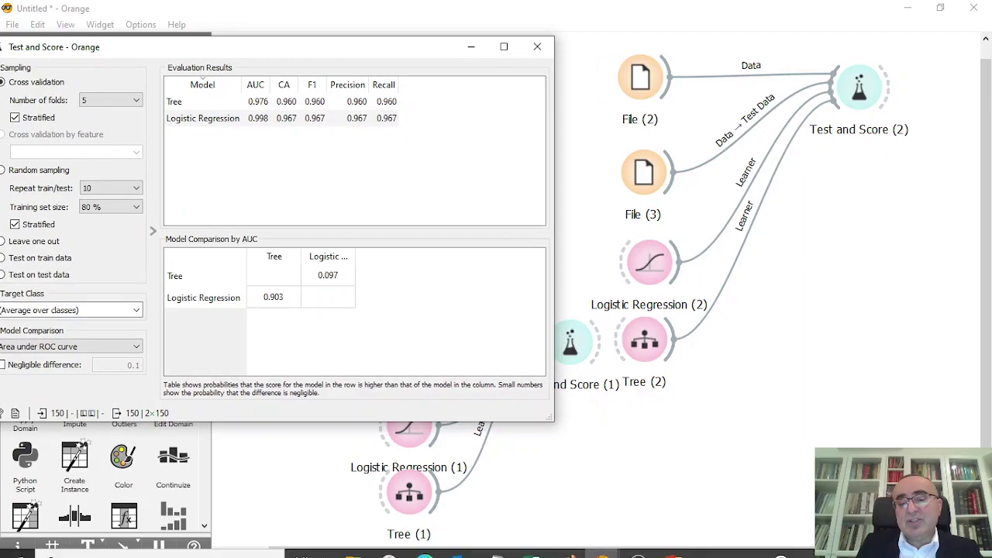
{"action": "mouse_move", "coordinate": [603, 544]}
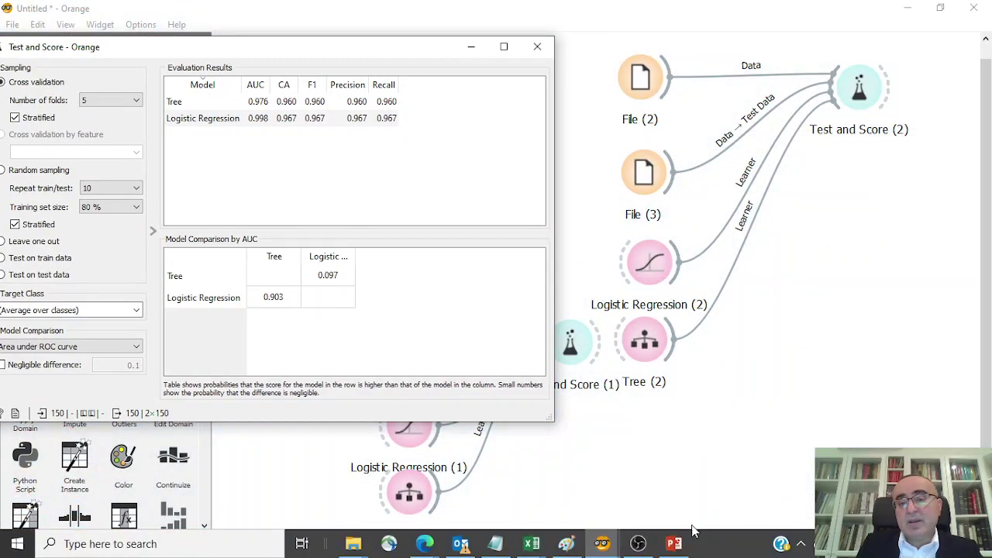
{"action": "left_click", "coordinate": [695, 483]}
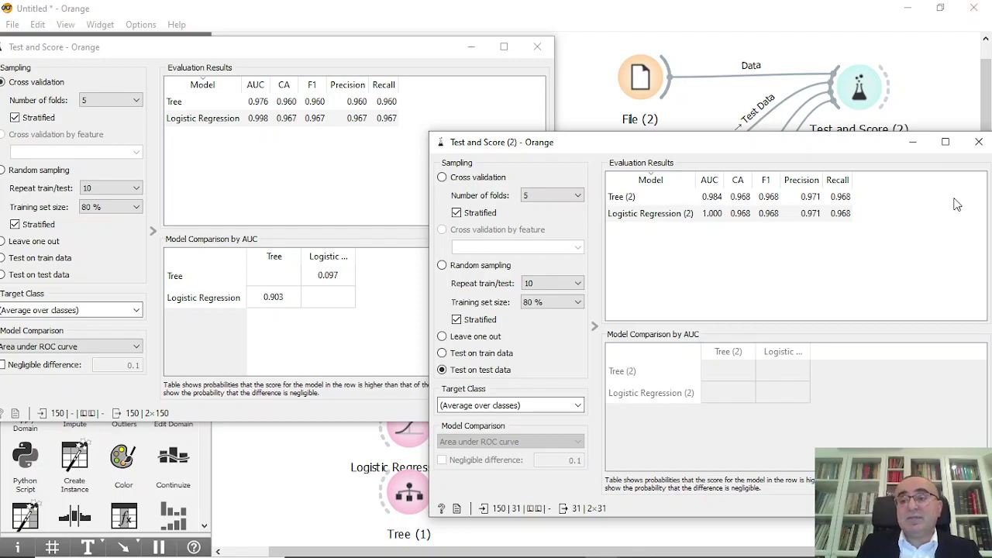
{"action": "left_click", "coordinate": [979, 142]}
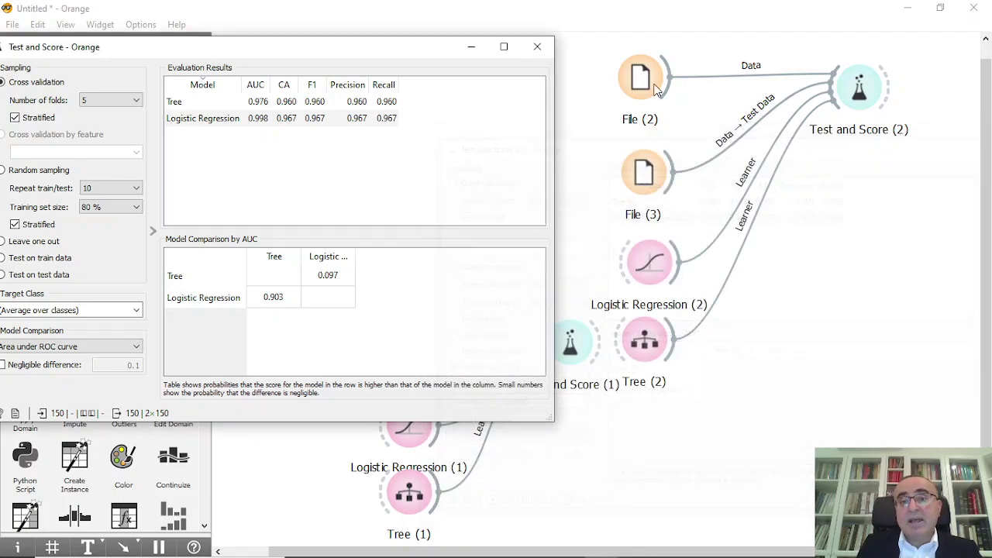
{"action": "left_click", "coordinate": [535, 54]}
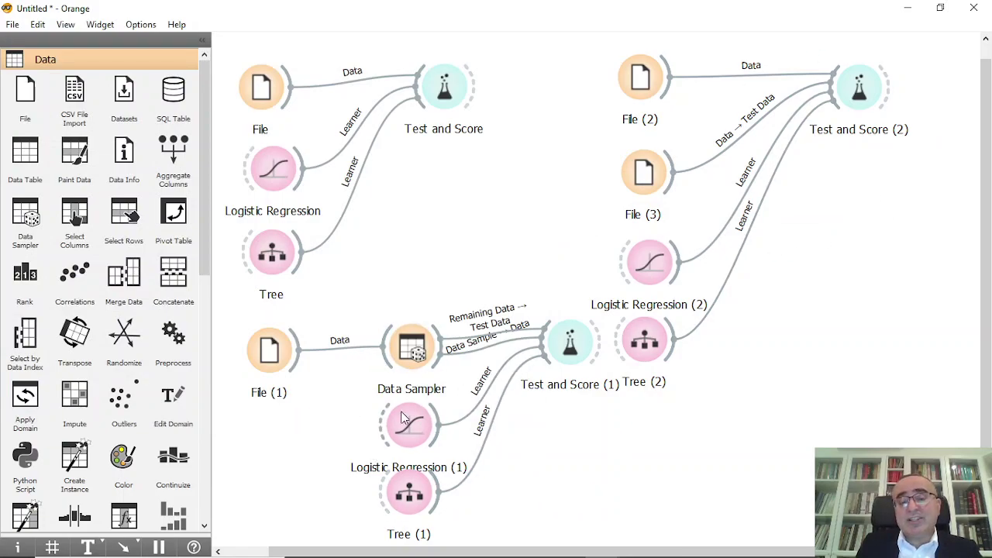
Step: Raise the Data Sampler's fixed training proportion from 75 % to 80 %
{"action": "double_click", "coordinate": [415, 349]}
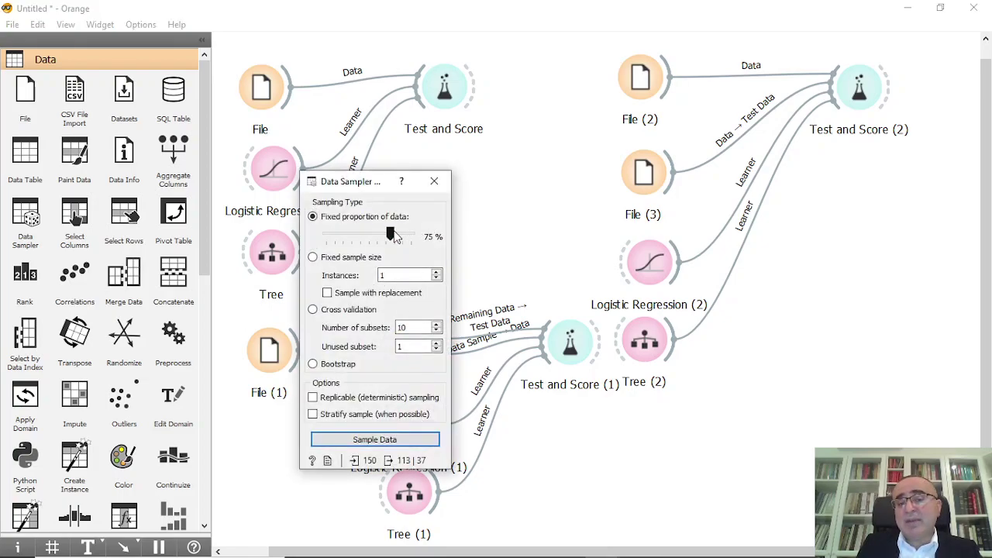
{"action": "left_click_drag", "start_coordinate": [394, 234], "coordinate": [401, 237]}
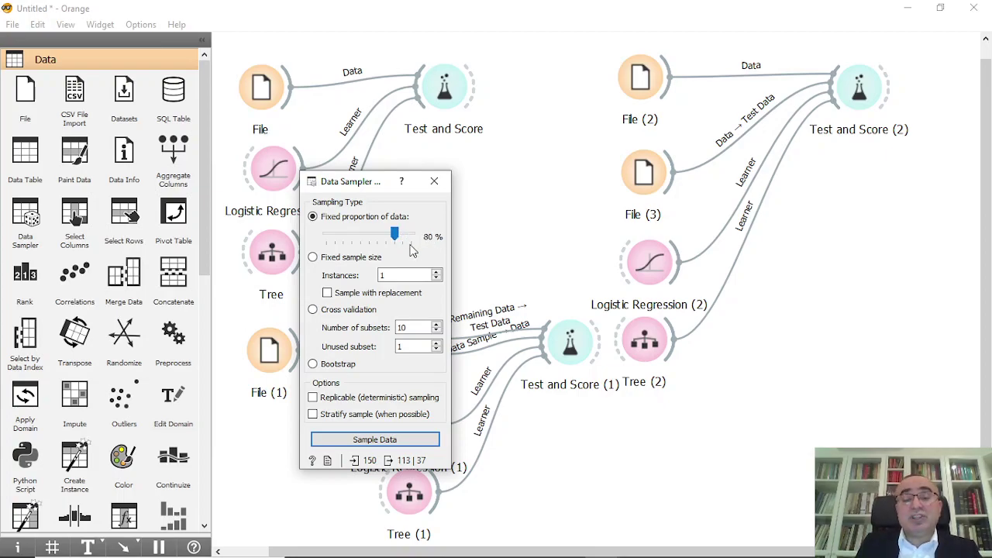
{"action": "left_click", "coordinate": [435, 183]}
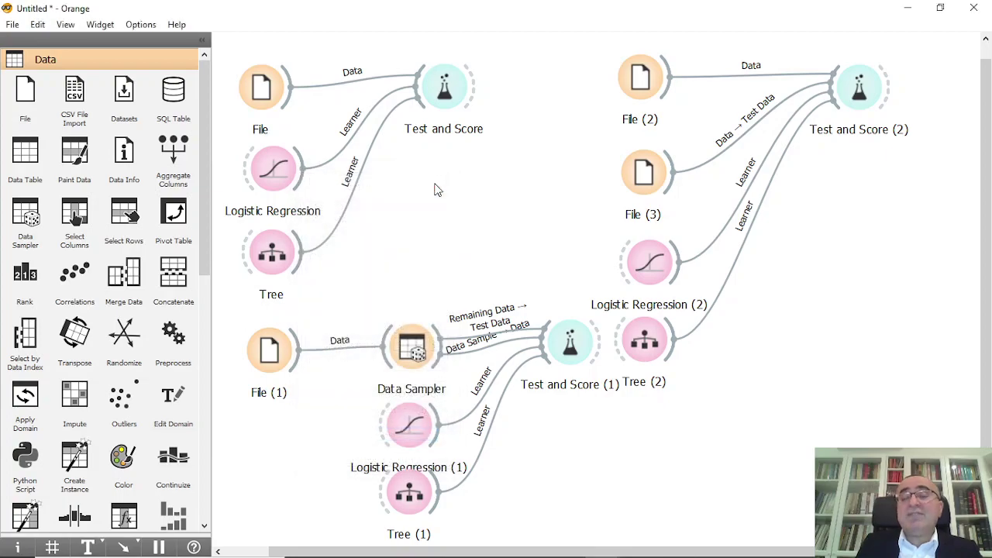
Step: Check the File (3) test file and the Test and Score (2) results
{"action": "double_click", "coordinate": [643, 172]}
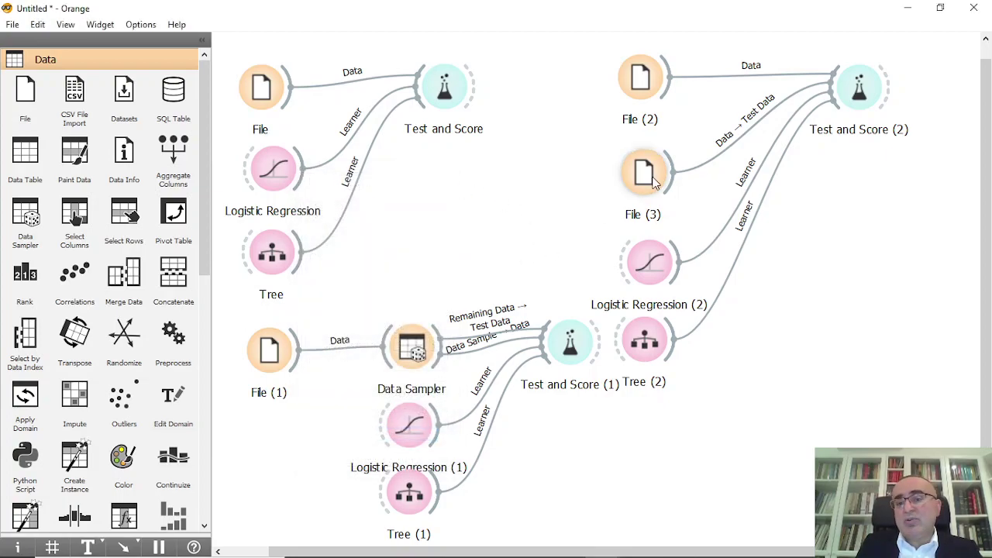
{"action": "left_click", "coordinate": [741, 138]}
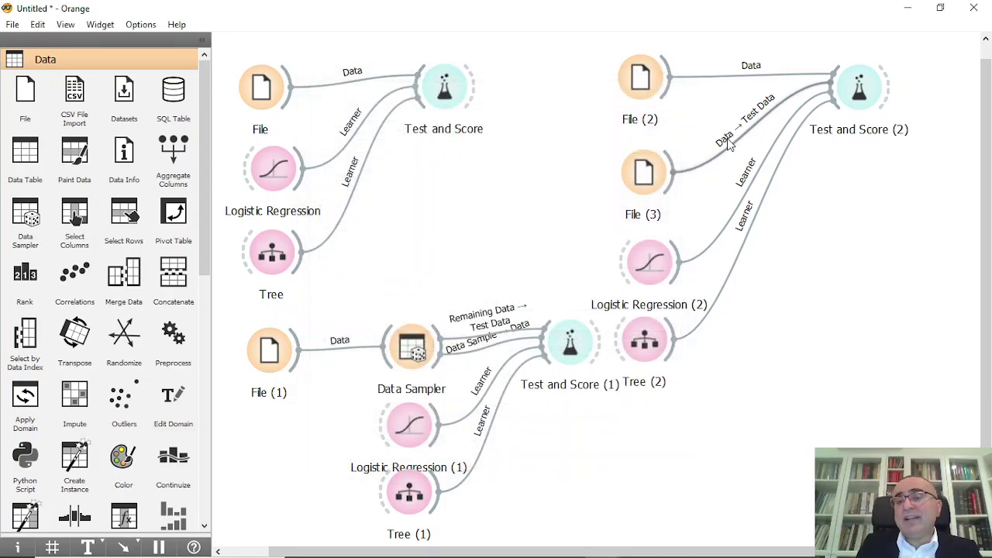
{"action": "double_click", "coordinate": [860, 86]}
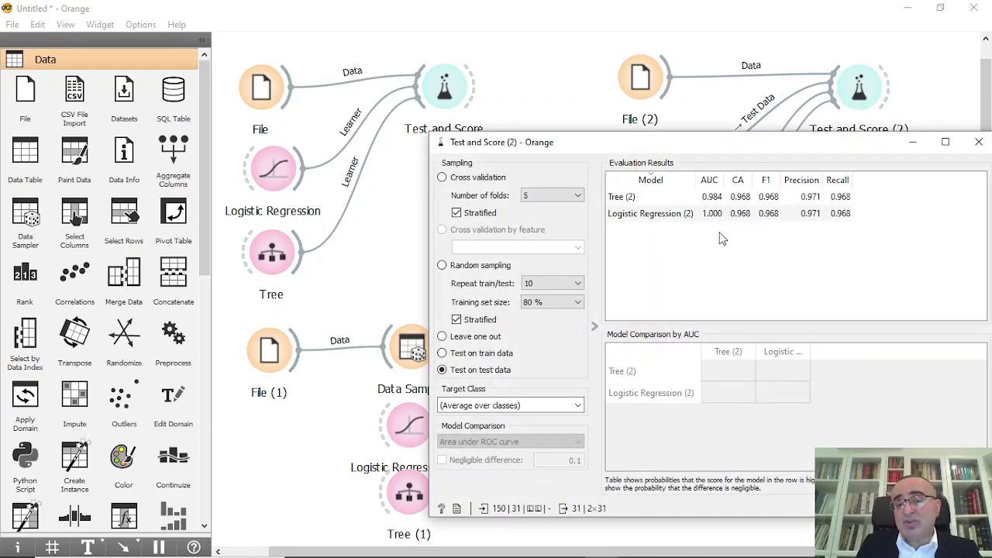
{"action": "left_click", "coordinate": [844, 110]}
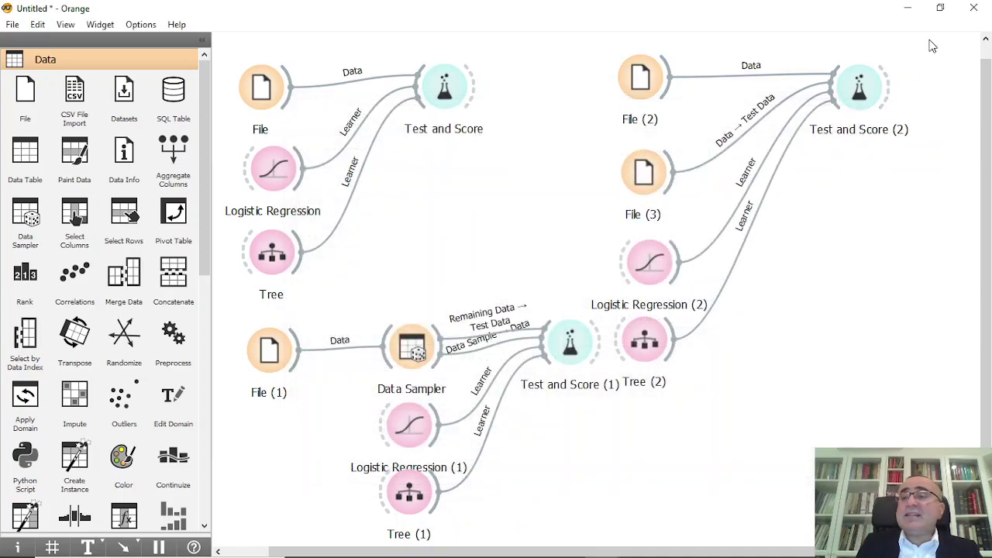
Step: Return to PowerPoint and go to slide 3, 'End of the lesson – Thank You'
{"action": "left_click", "coordinate": [671, 544]}
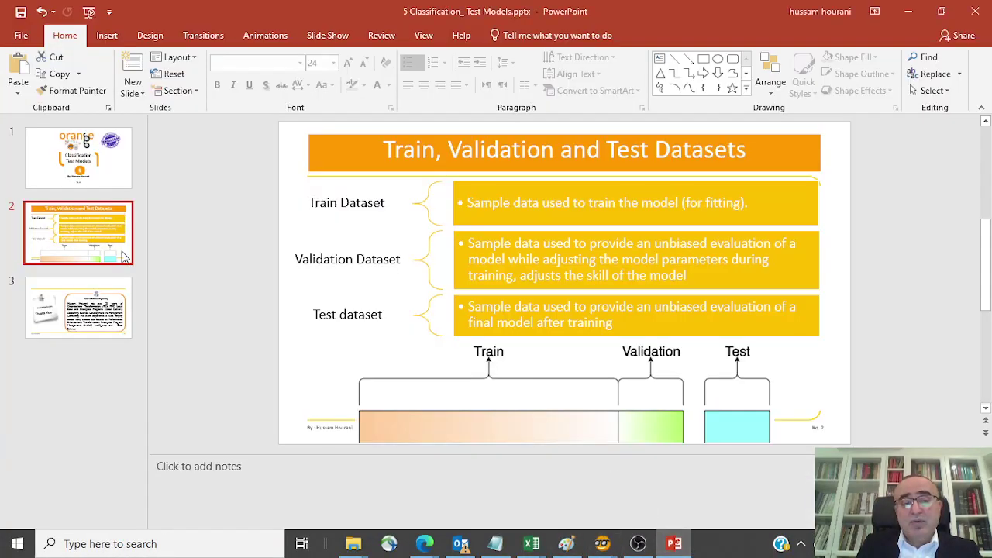
{"action": "scroll", "coordinate": [446, 341], "scroll_direction": "down", "scroll_amount": 1}
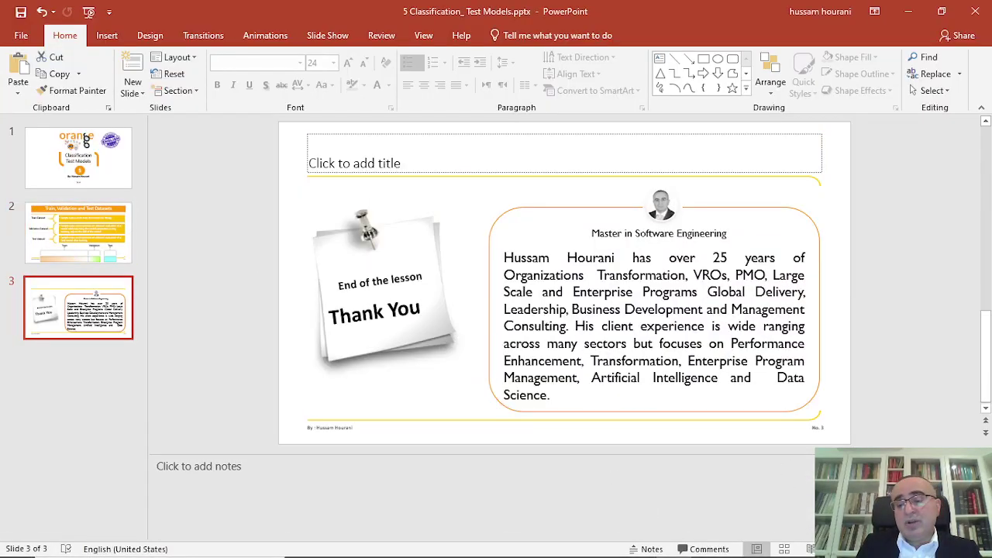